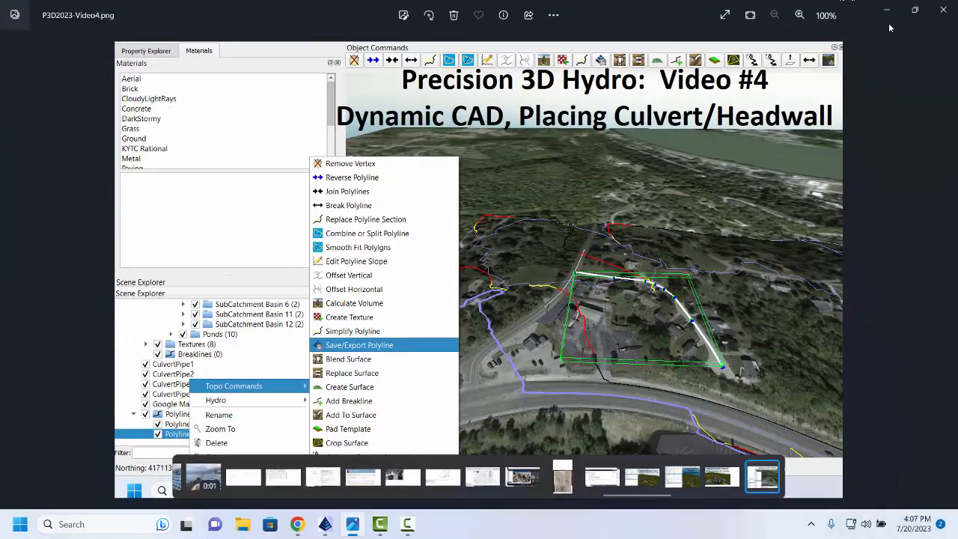
- Minimize the title image and switch to Carlson Civil 2023 with the US68.dwg drawing
left_click(888, 10)
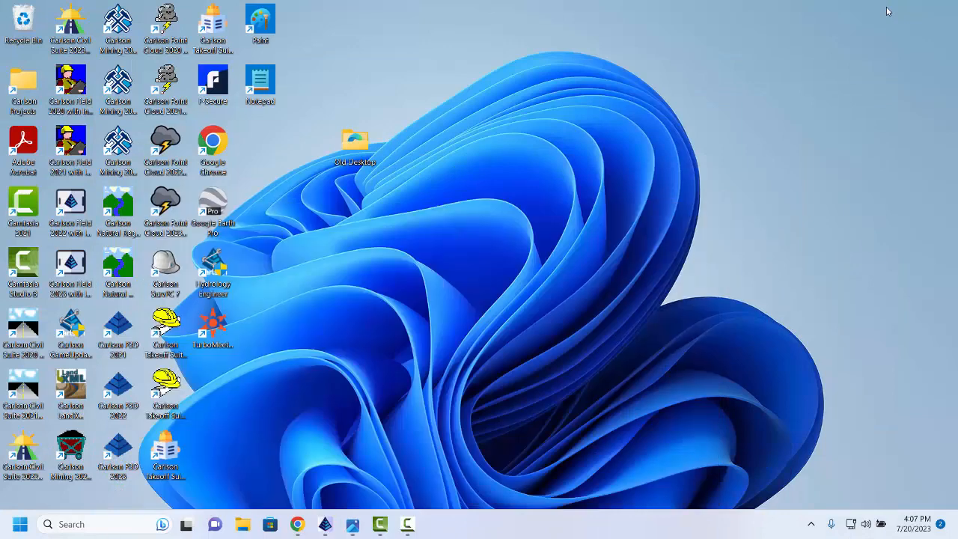
left_click(325, 525)
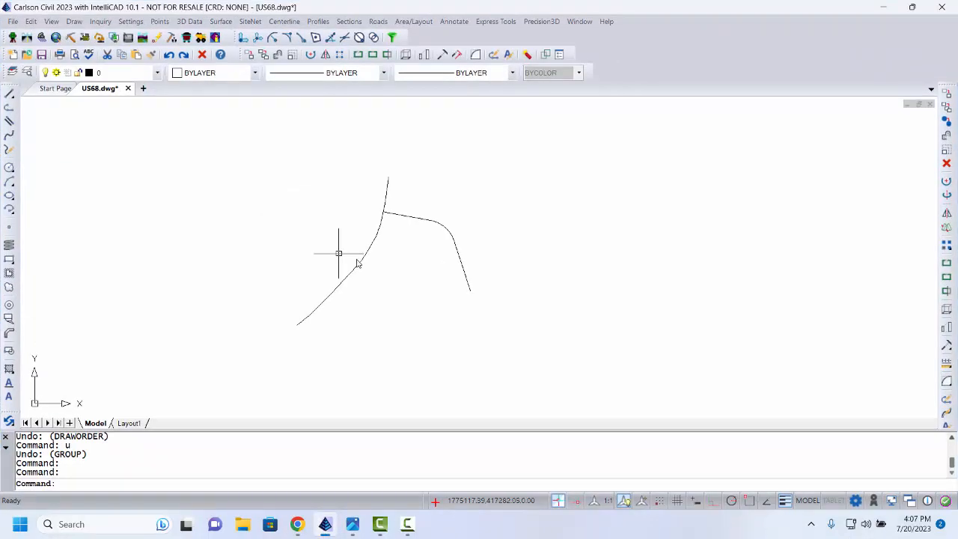
left_click(13, 22)
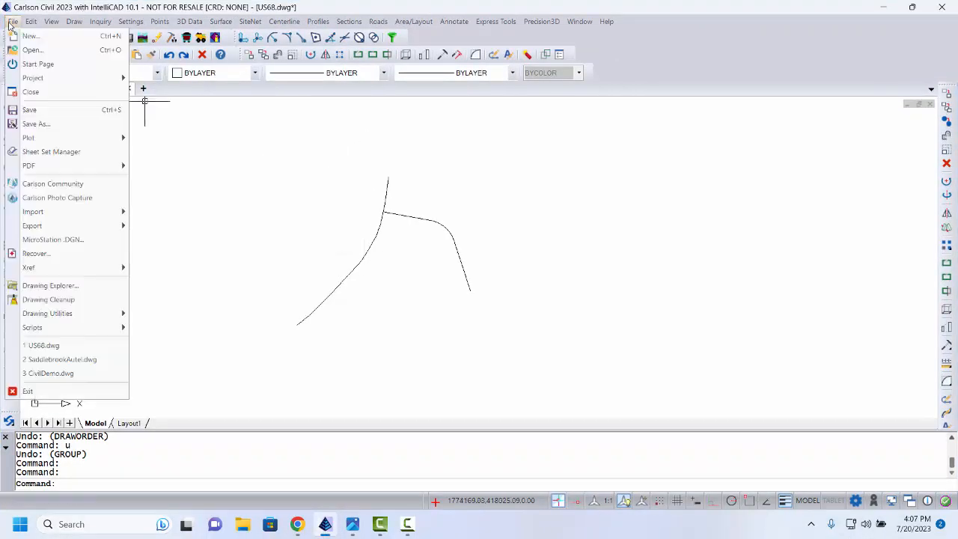
mouse_move(39, 213)
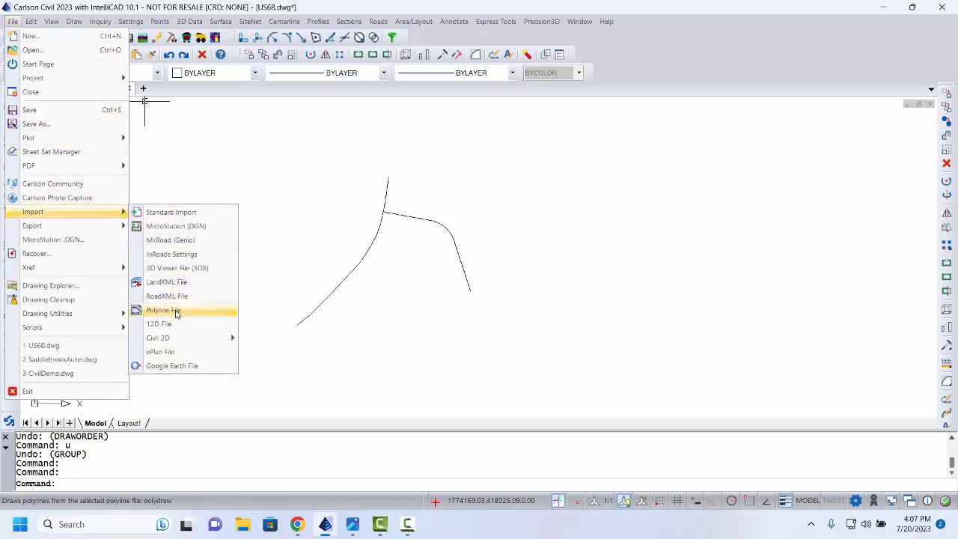
left_click(377, 359)
left_click(379, 357)
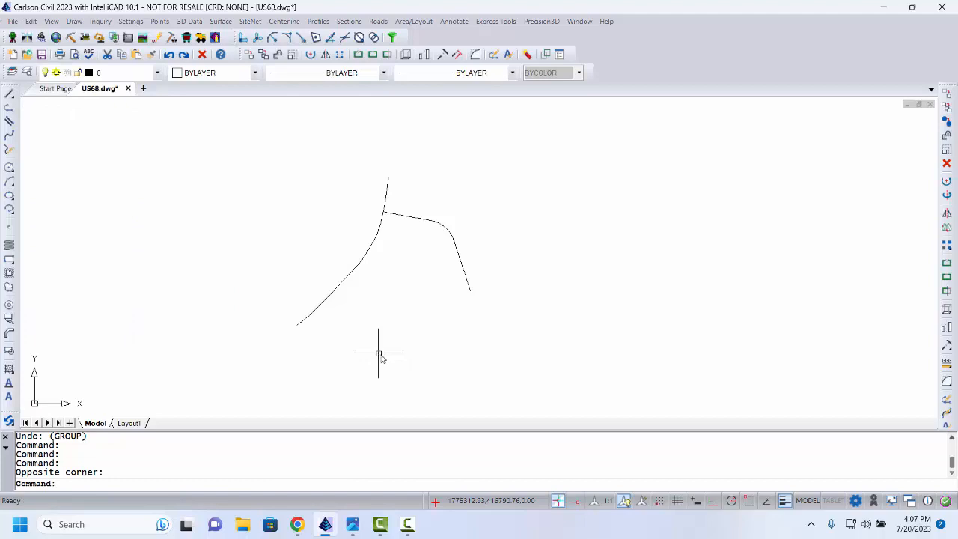
- Open the Edgemont-Skyline road network and review the design profile of the Old68 road
left_click(379, 21)
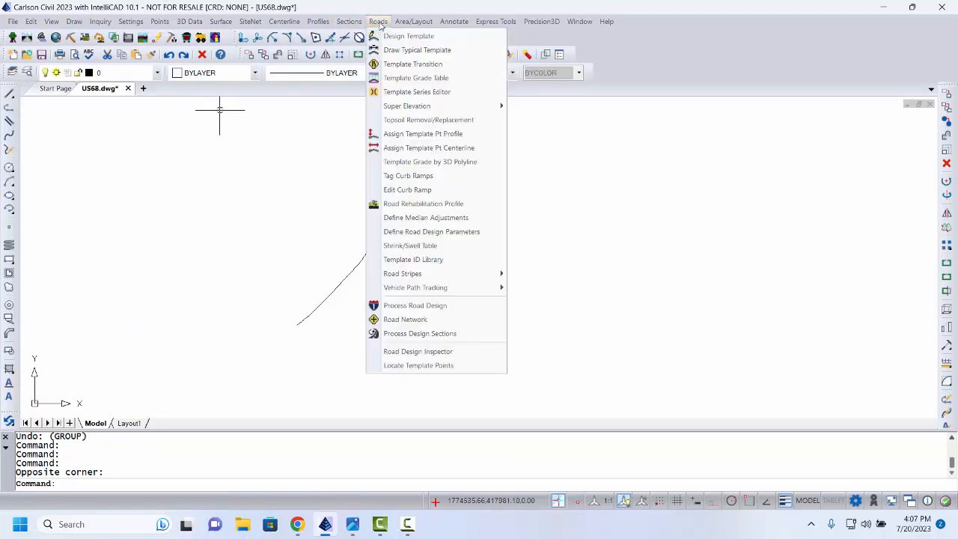
left_click(405, 320)
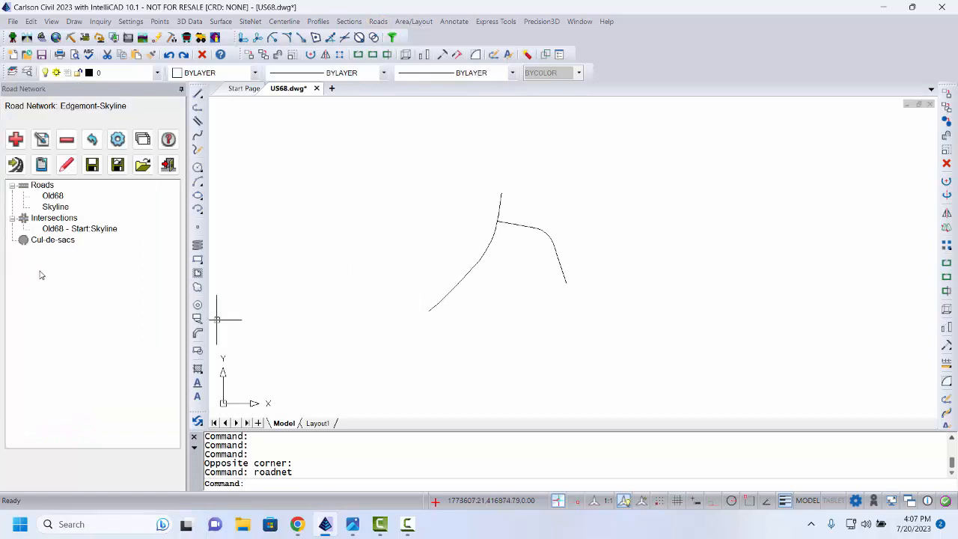
double_click(52, 198)
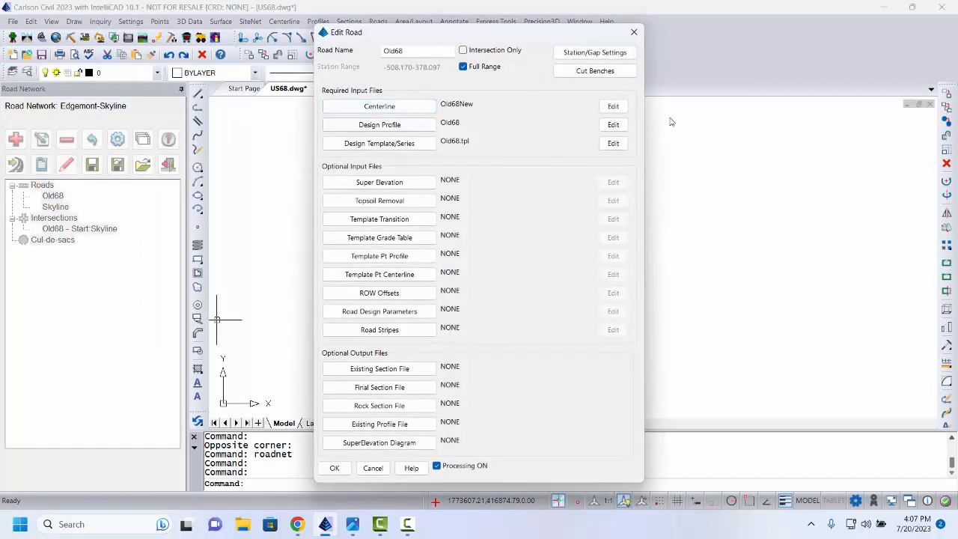
left_click(613, 124)
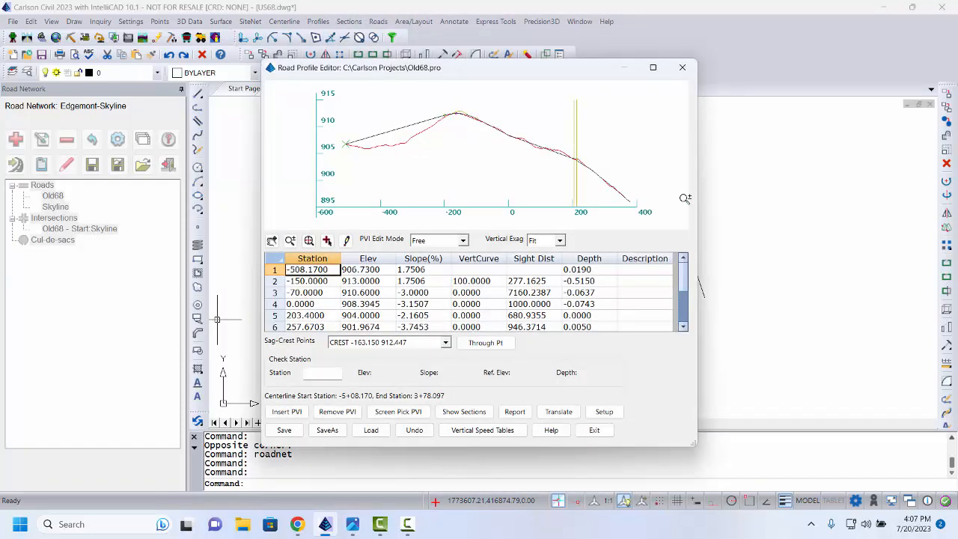
left_click(597, 433)
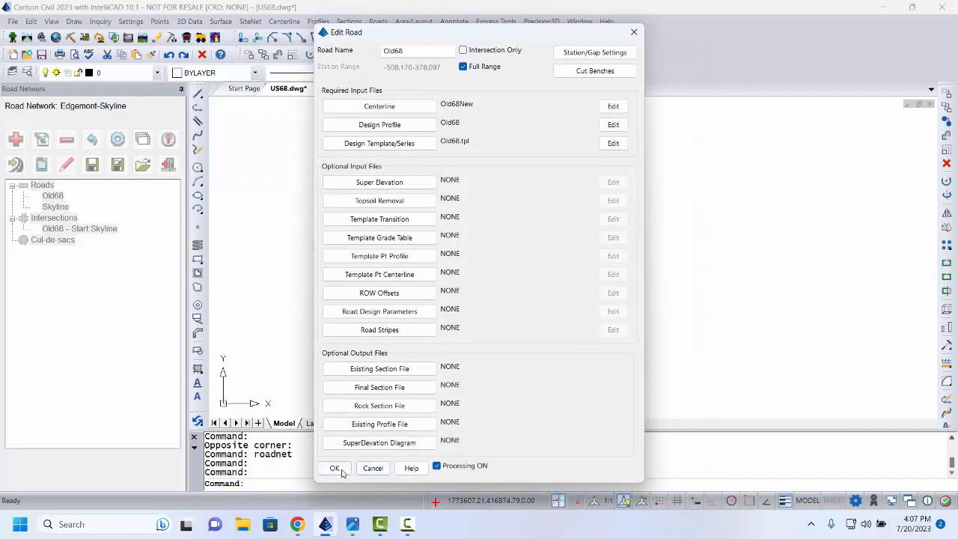
left_click(337, 466)
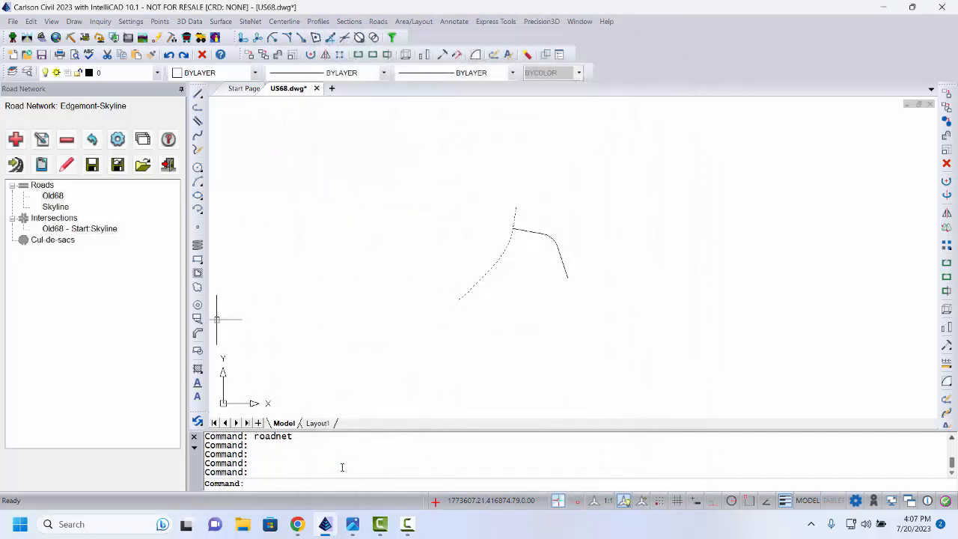
- Process the road network and check its output options, leaving it without saving changes
left_click(15, 165)
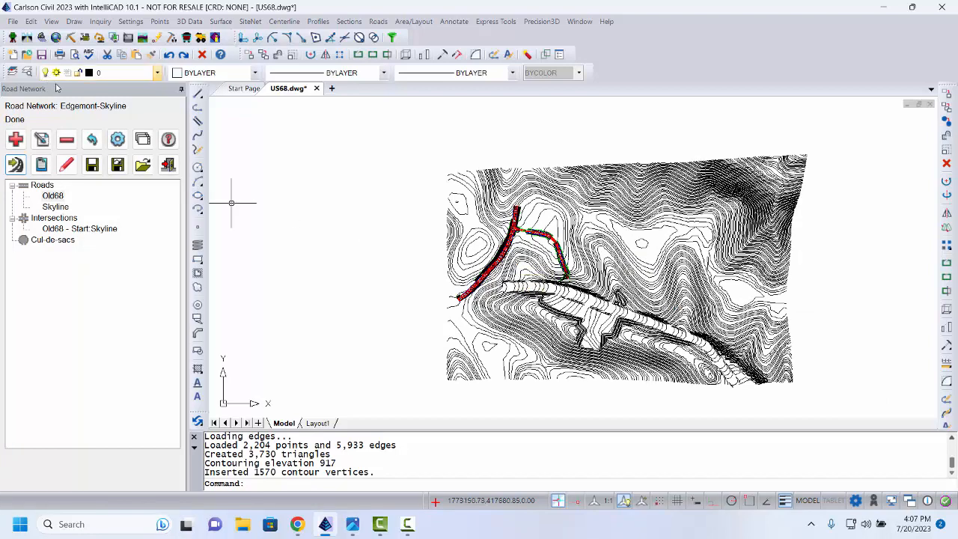
left_click(118, 141)
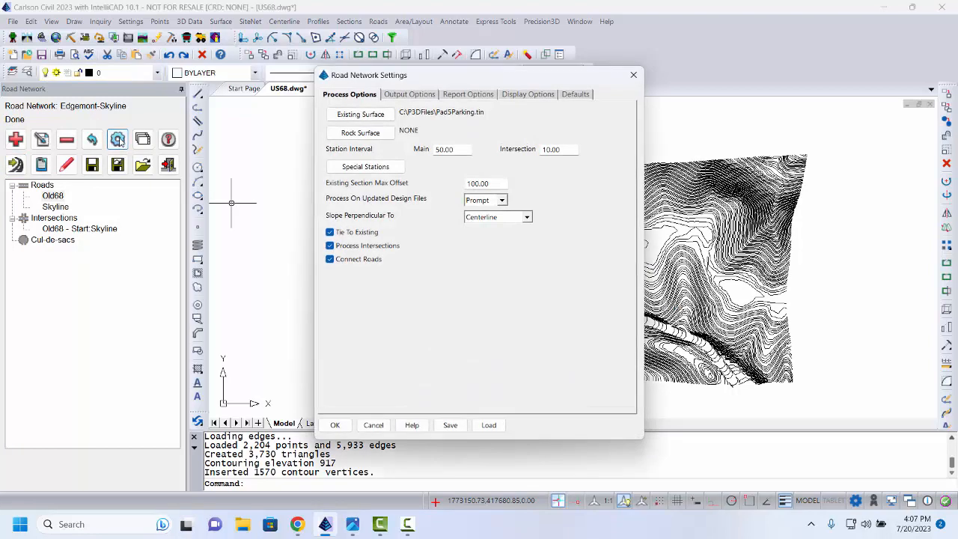
left_click(417, 95)
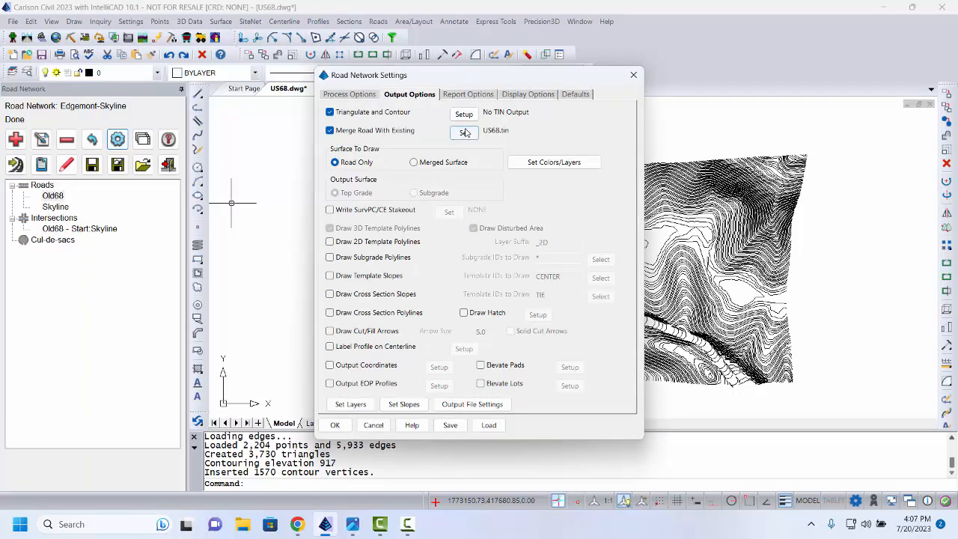
left_click(335, 425)
left_click(167, 165)
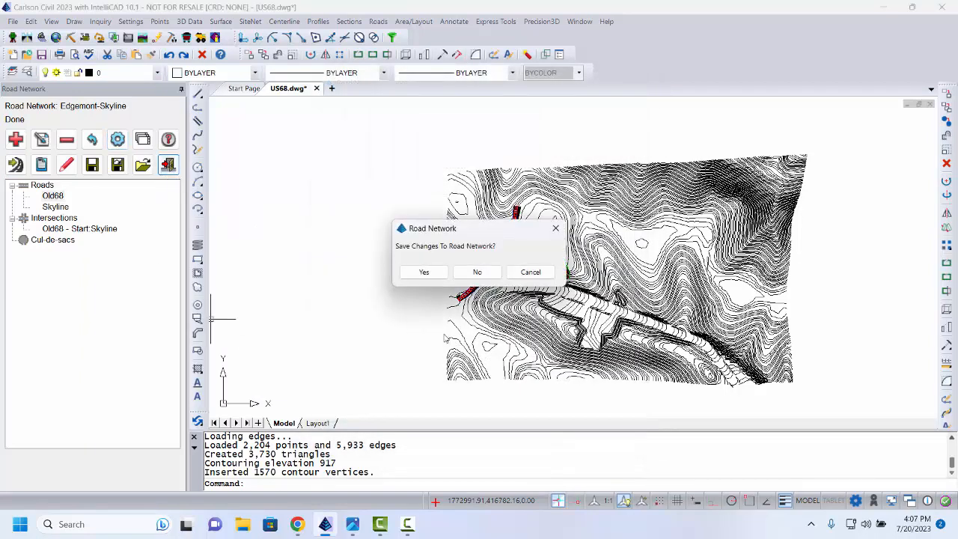
left_click(476, 274)
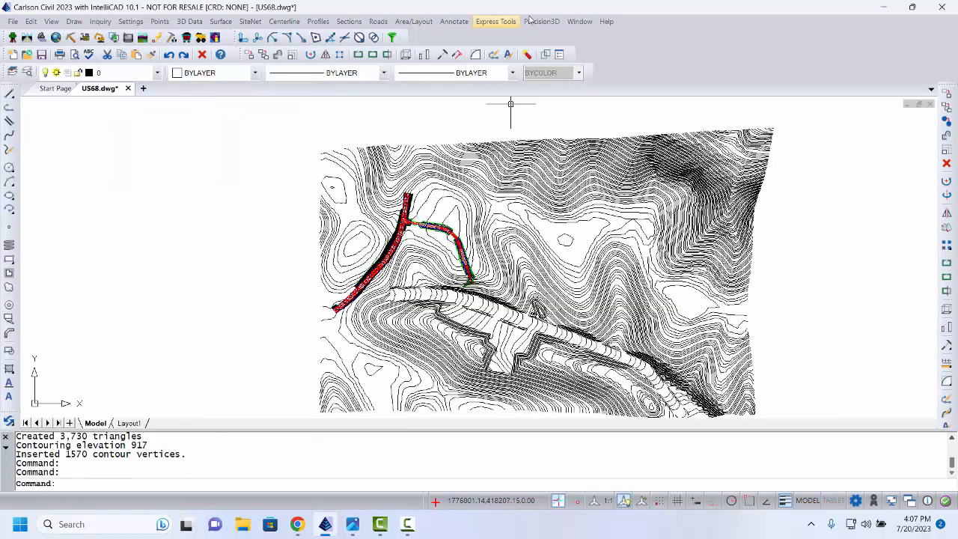
- Send the US68 surface and the CAD data to Precision 3D with Dynamic CAD
left_click(548, 22)
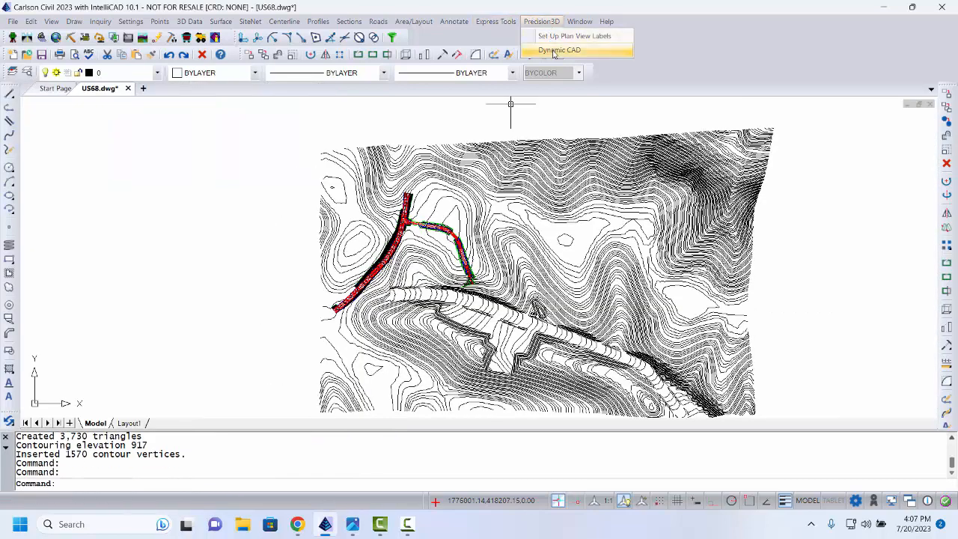
left_click(561, 47)
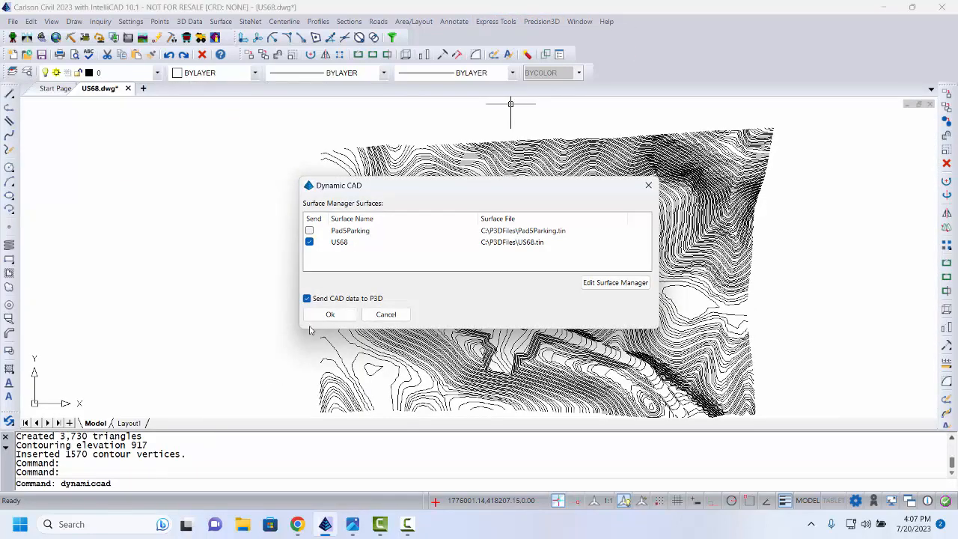
left_click(342, 243)
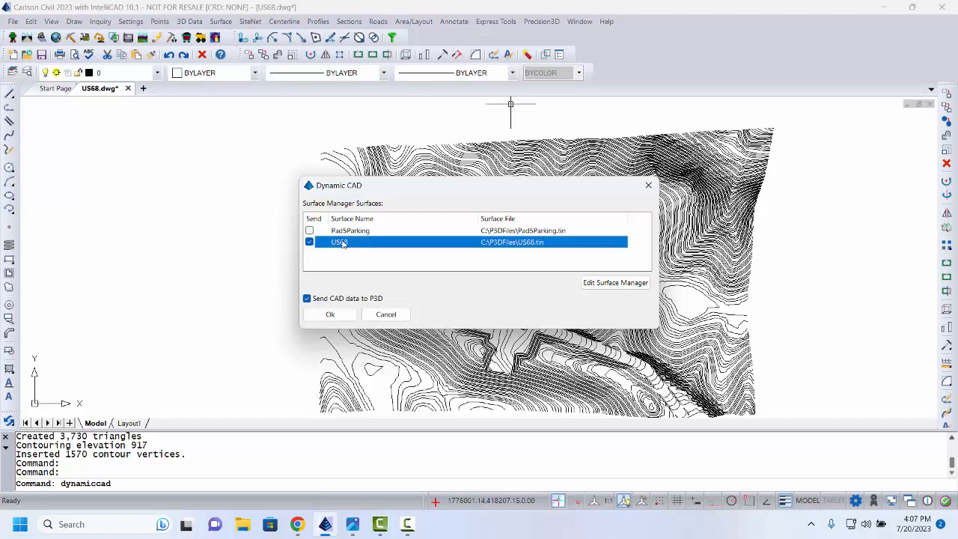
left_click(328, 315)
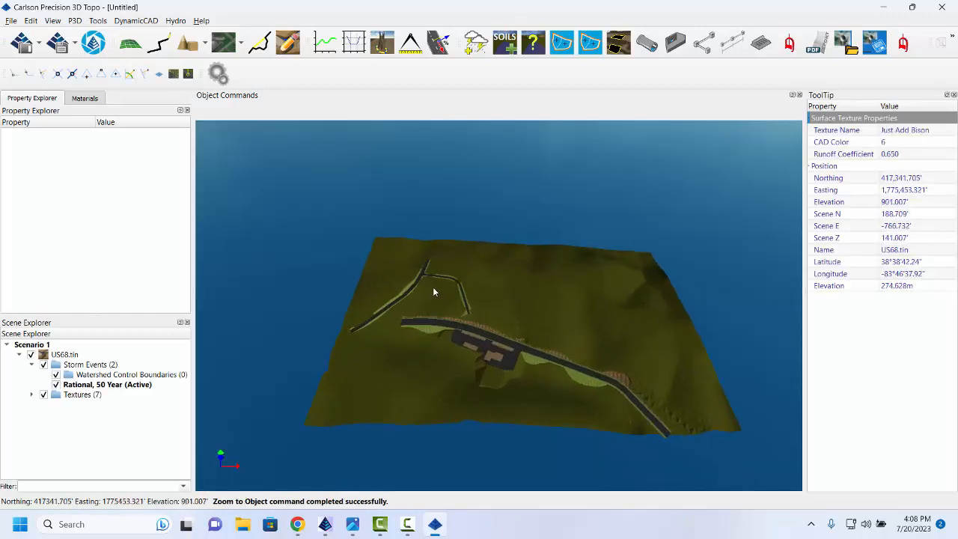
- Run the Rational, 50 Year storm event on the US68.tin surface and inspect the subcatchments around the roads
scroll(432, 291, "up", 5)
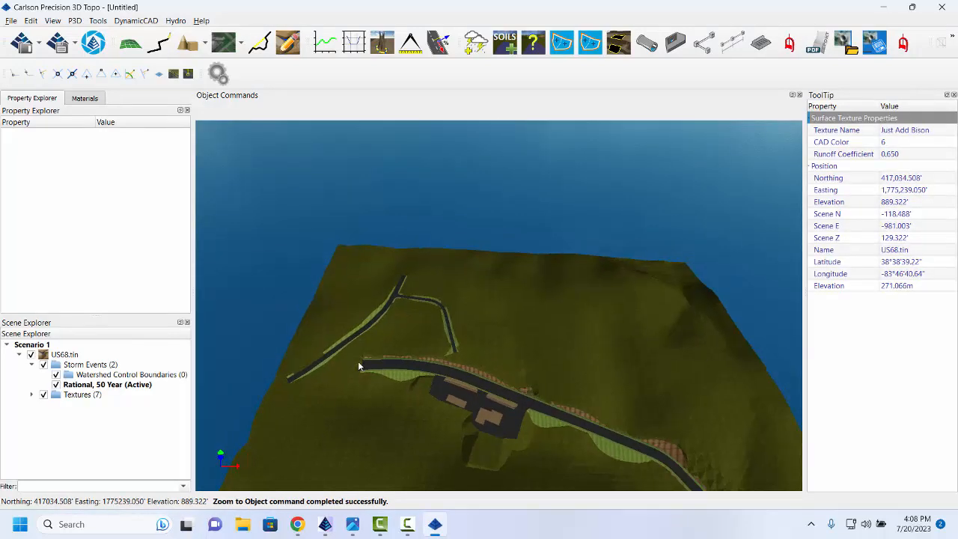
scroll(358, 363, "down", 1)
middle_click_drag(461, 383, 464, 348)
left_click(103, 388)
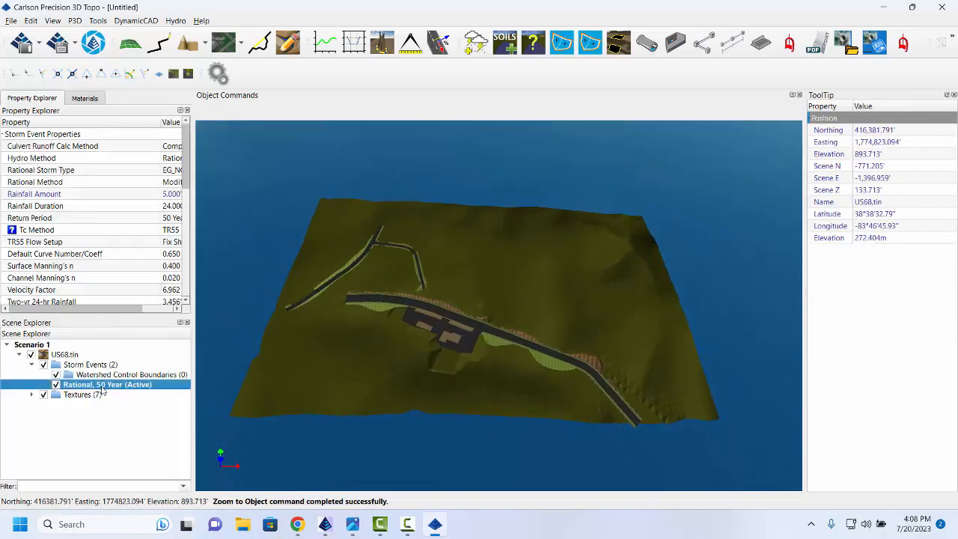
left_click(204, 107)
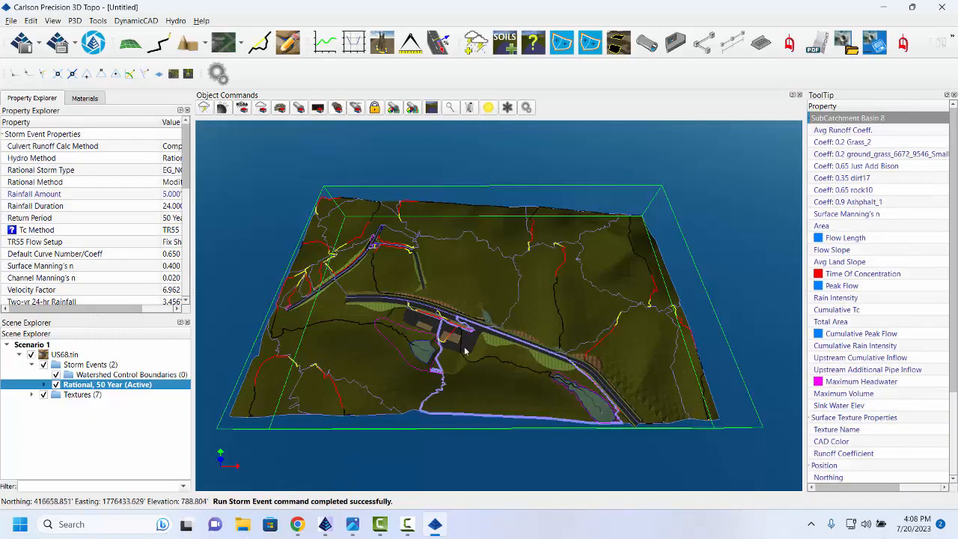
scroll(509, 282, "up", 2)
scroll(331, 267, "up", 3)
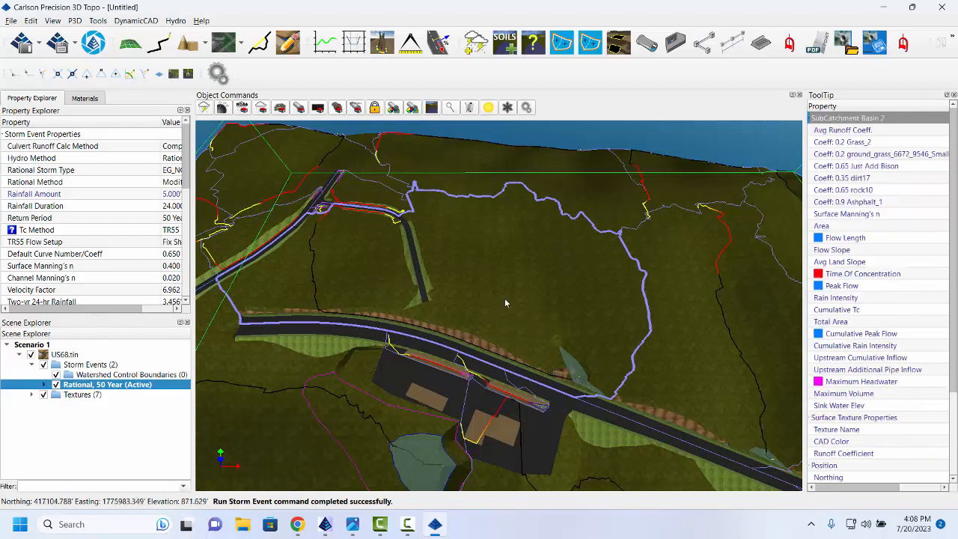
scroll(505, 300, "down", 2)
middle_click_drag(506, 298, 508, 297)
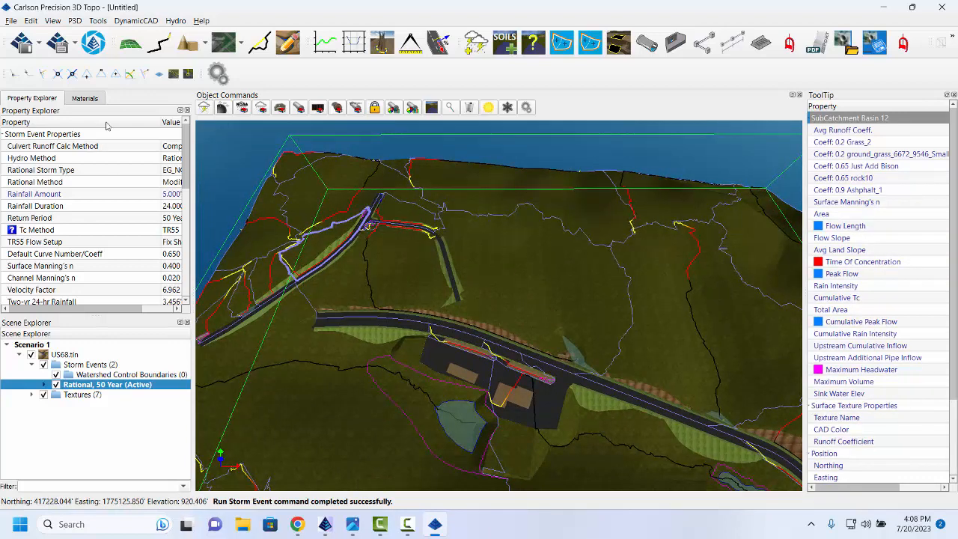
- Select the Just Add Bison material in the Ground category and widen the ToolTip readout to show its values
left_click(86, 99)
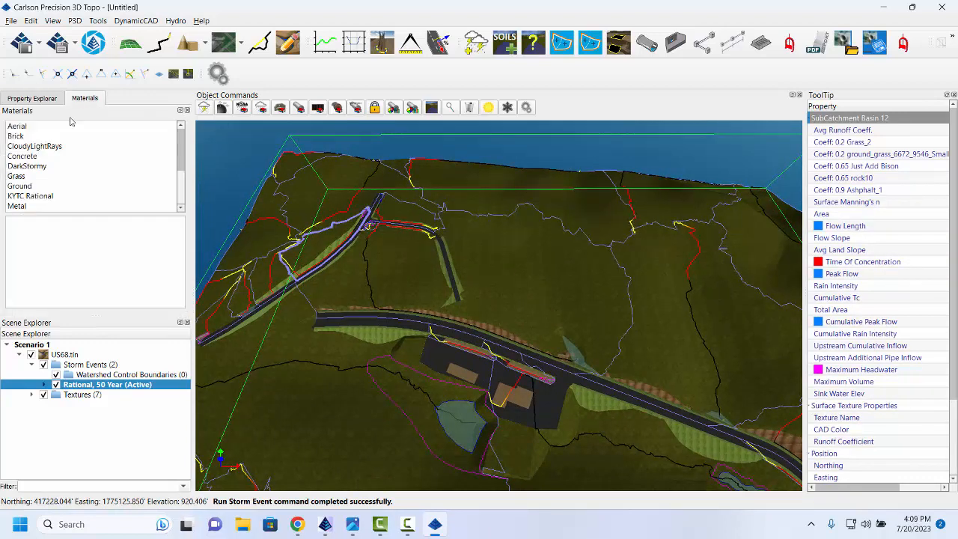
left_click(21, 186)
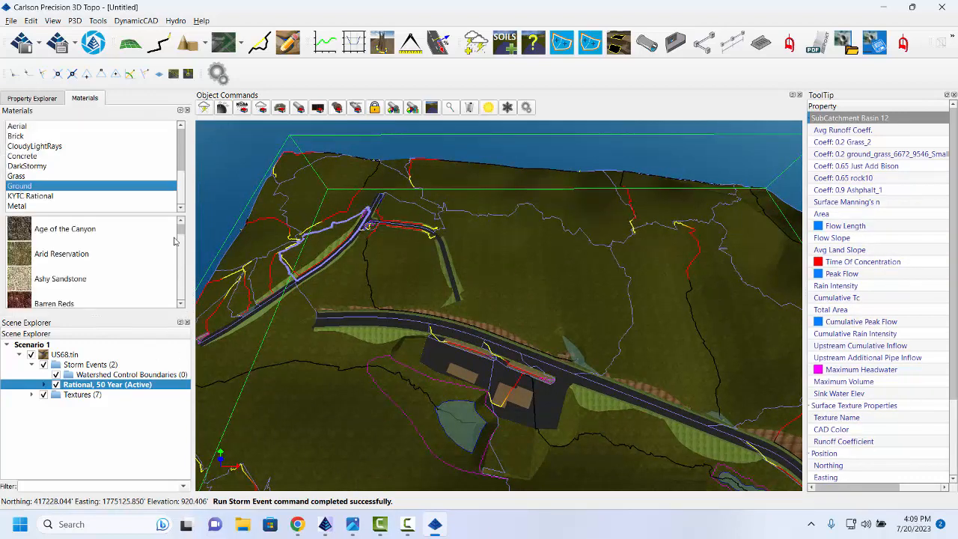
left_click_drag(179, 234, 180, 267)
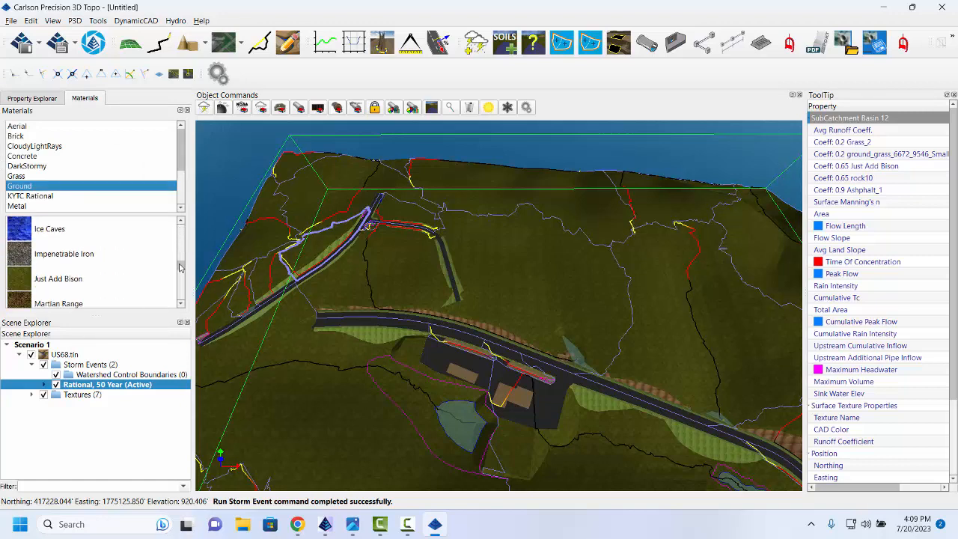
left_click(24, 282)
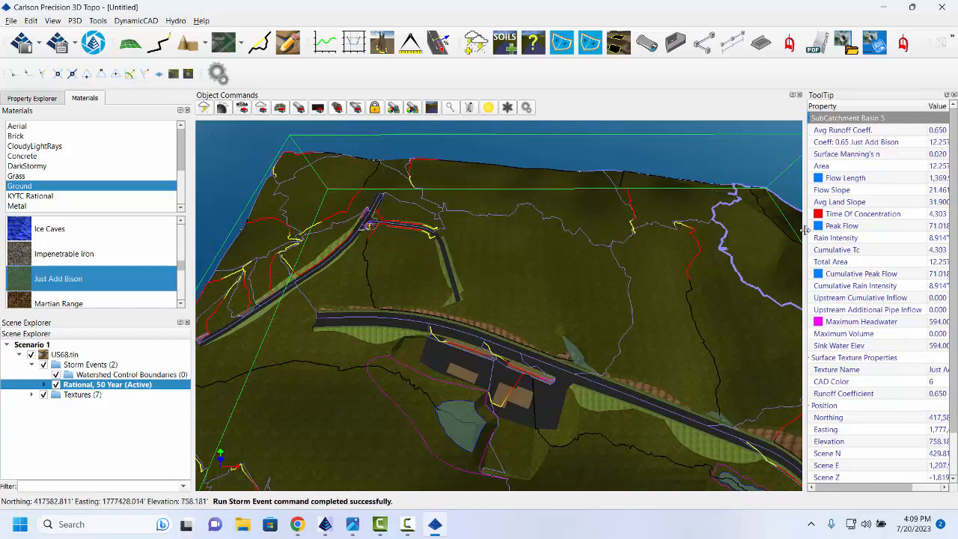
left_click_drag(806, 229, 748, 227)
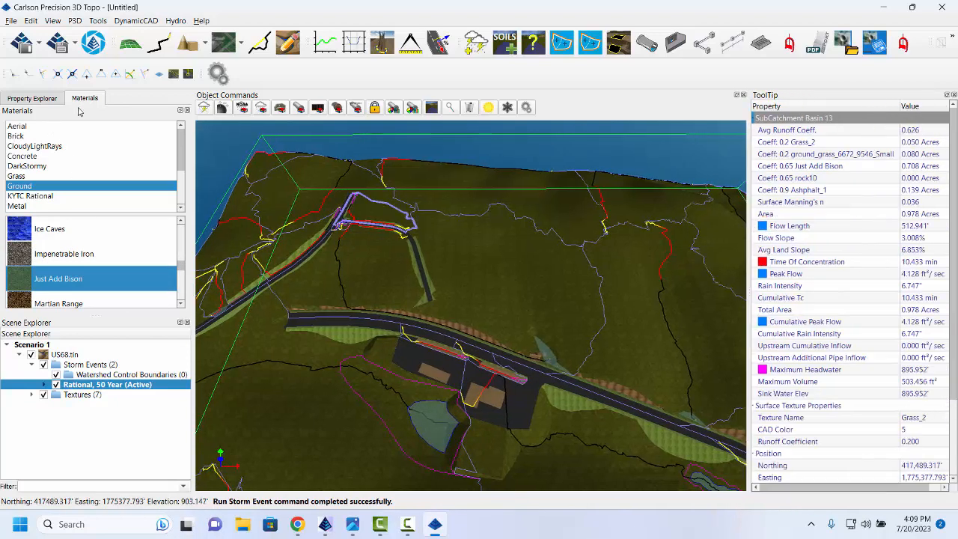
- Set the Just Add Bison material's runoff coefficient to 0.25 and its curve number to 25
double_click(46, 278)
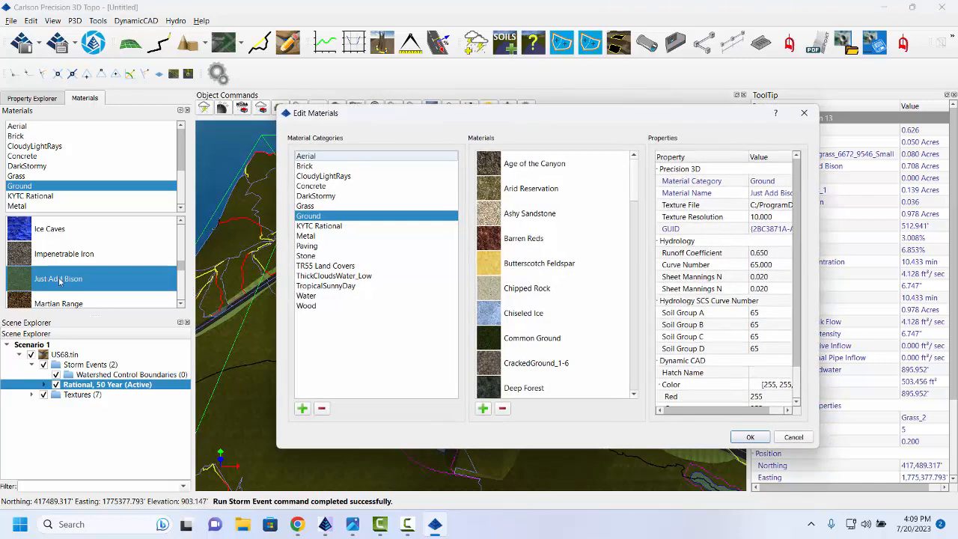
left_click(775, 254)
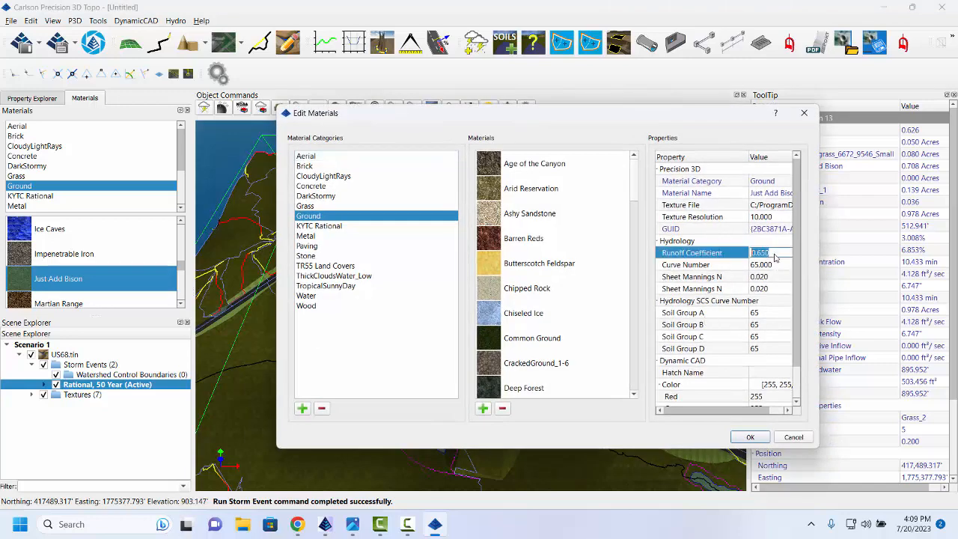
type("0.25")
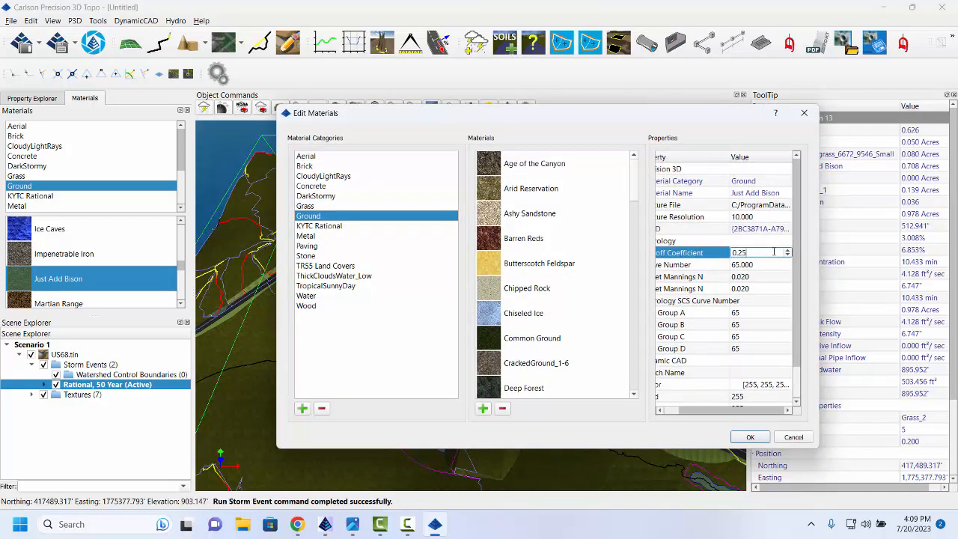
left_click(757, 267)
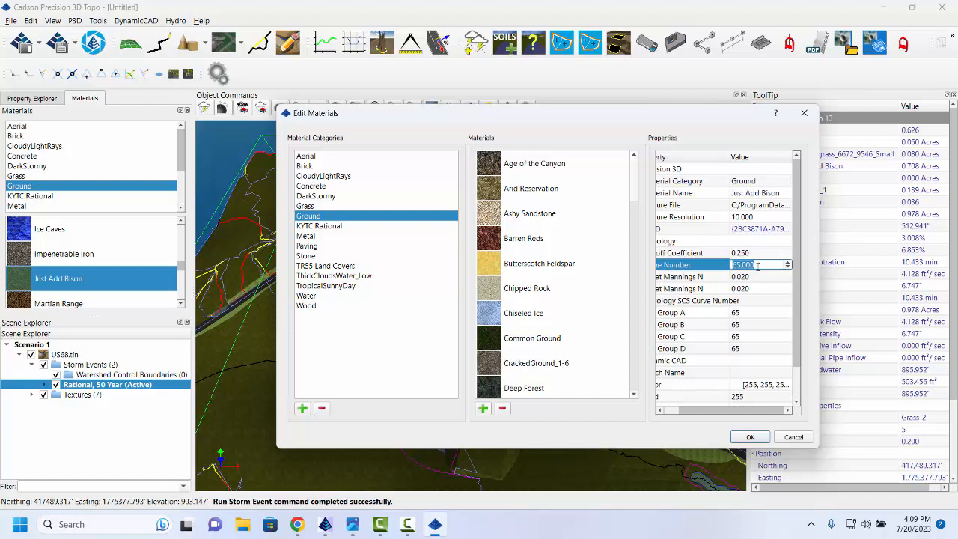
type("25")
left_click_drag(817, 305, 874, 306)
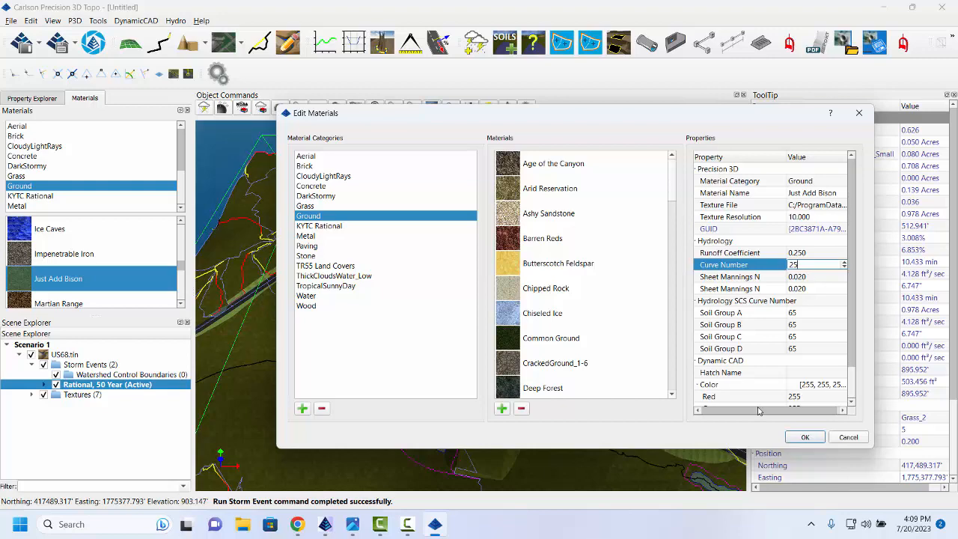
left_click(802, 437)
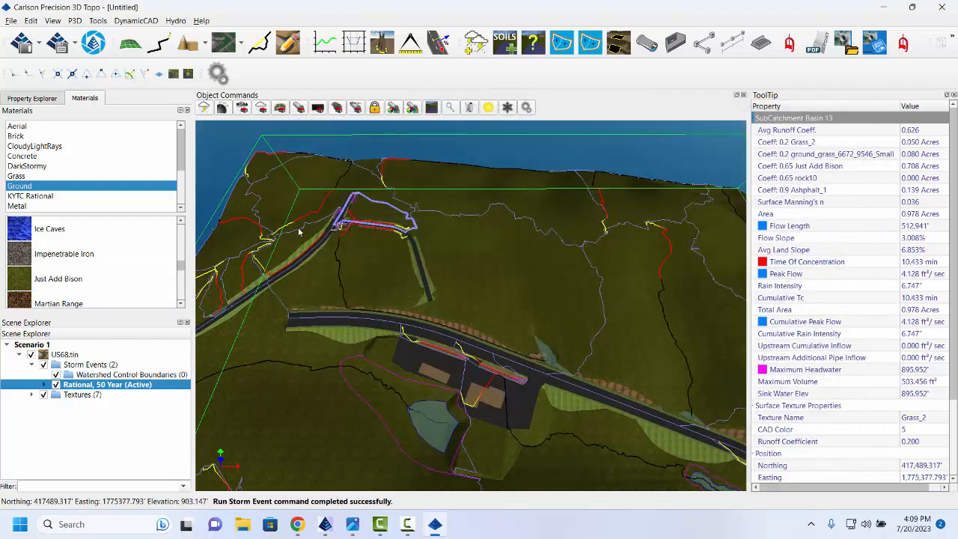
- Rerun the Rational, 50 Year storm event on the US68.tin surface and inspect the subcatchments and storm event properties
mouse_move(508, 261)
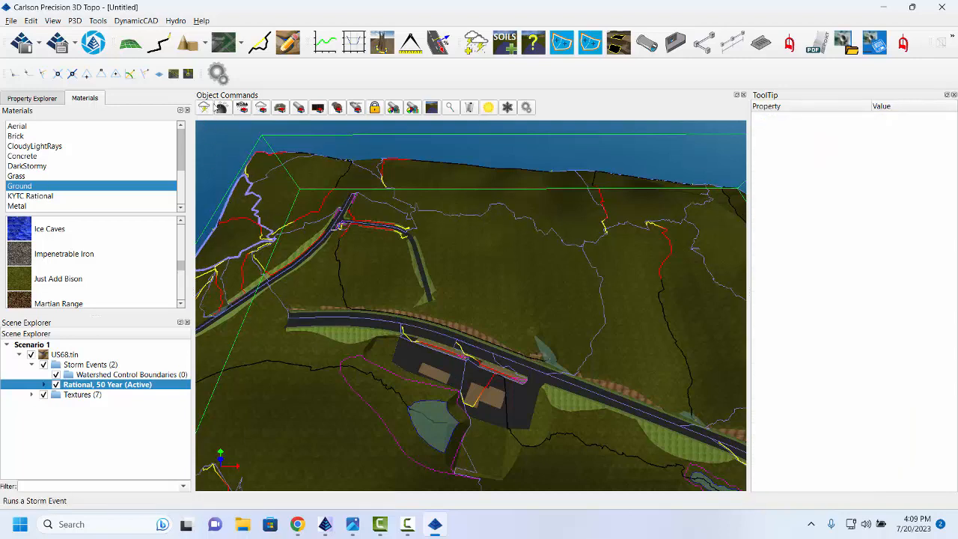
left_click(204, 107)
mouse_move(511, 293)
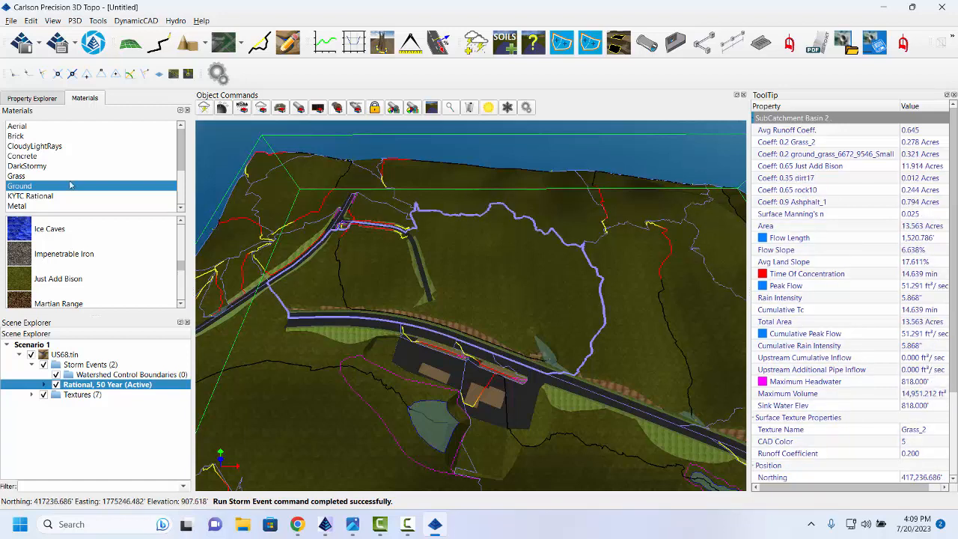
left_click(35, 99)
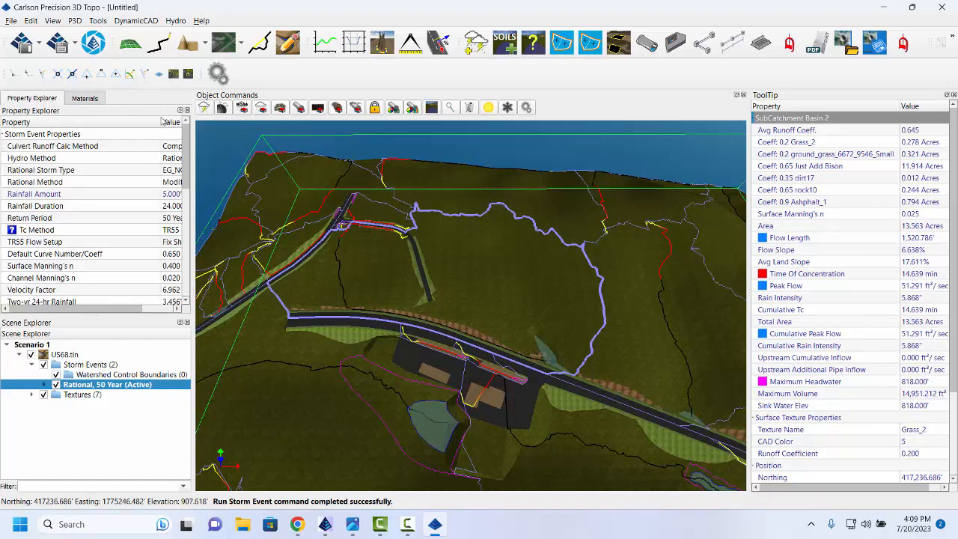
left_click(204, 107)
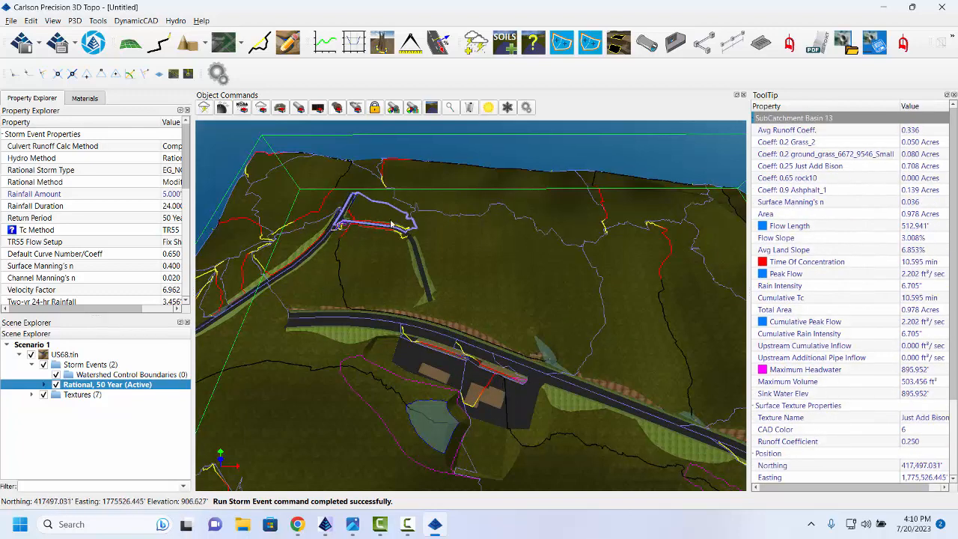
- Create a culvert pipe about 133 ft long from the roadside ponding area under the main road to the grassy embankment opposite
scroll(479, 321, "up", 5)
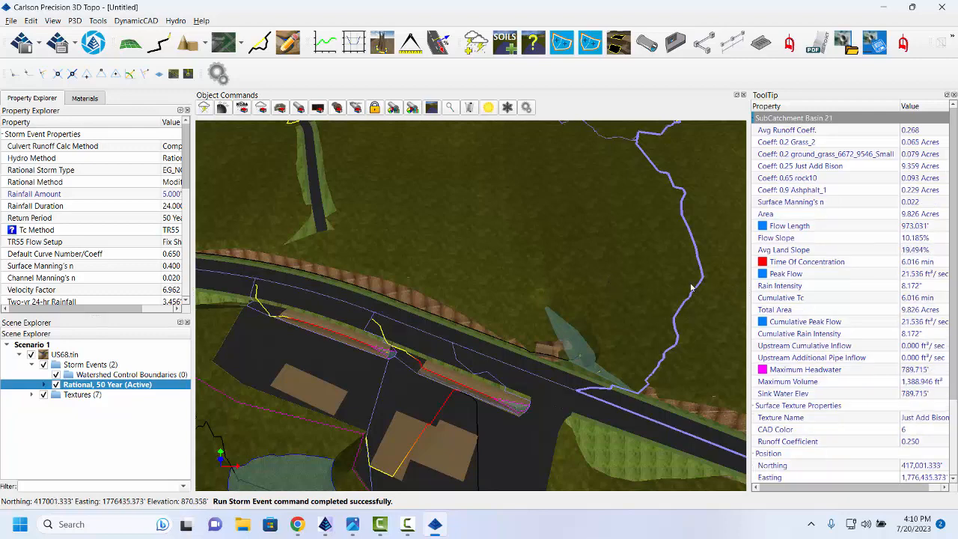
left_click_drag(631, 280, 542, 299)
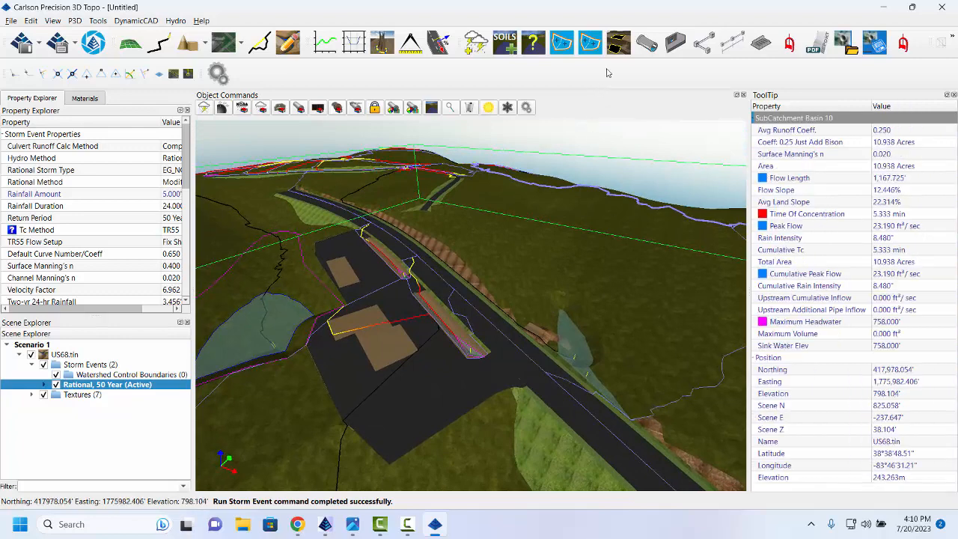
left_click(646, 43)
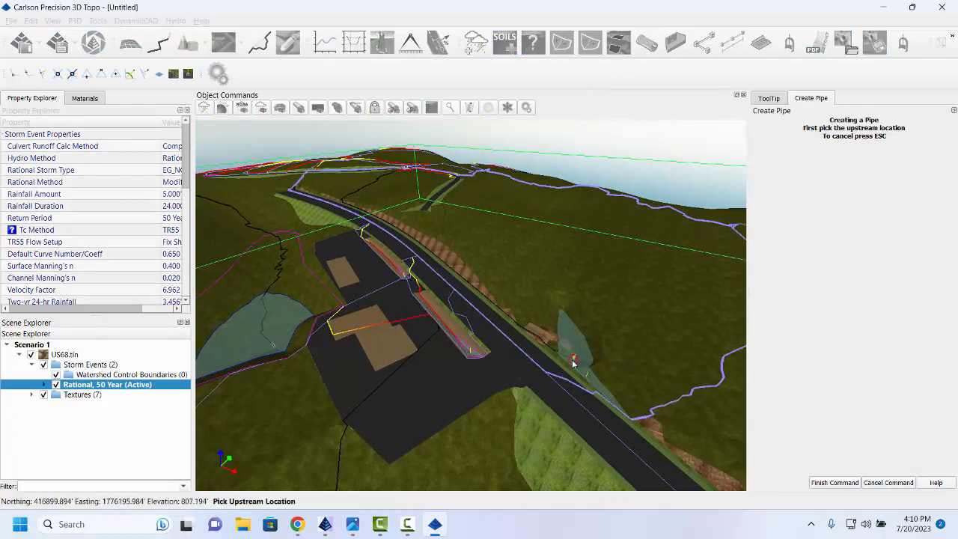
left_click(573, 363)
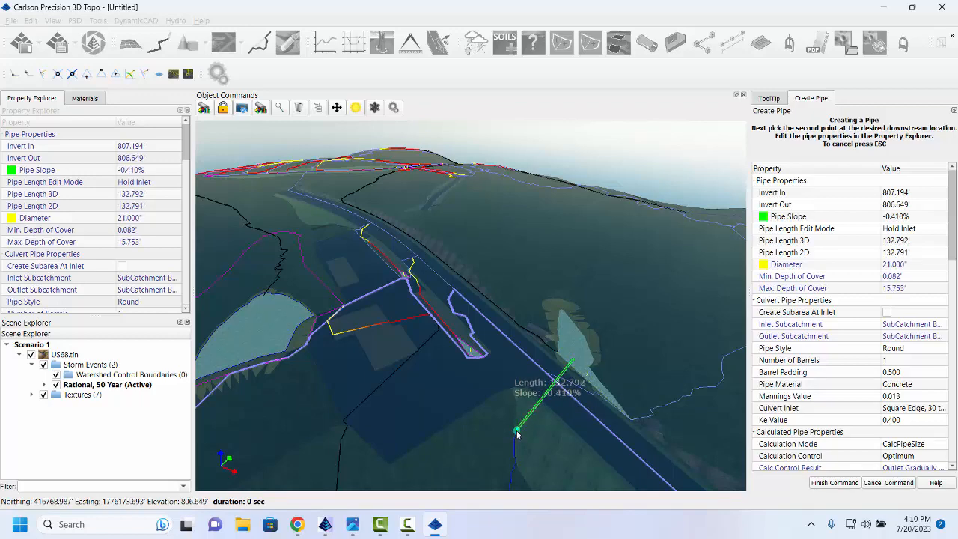
left_click(518, 432)
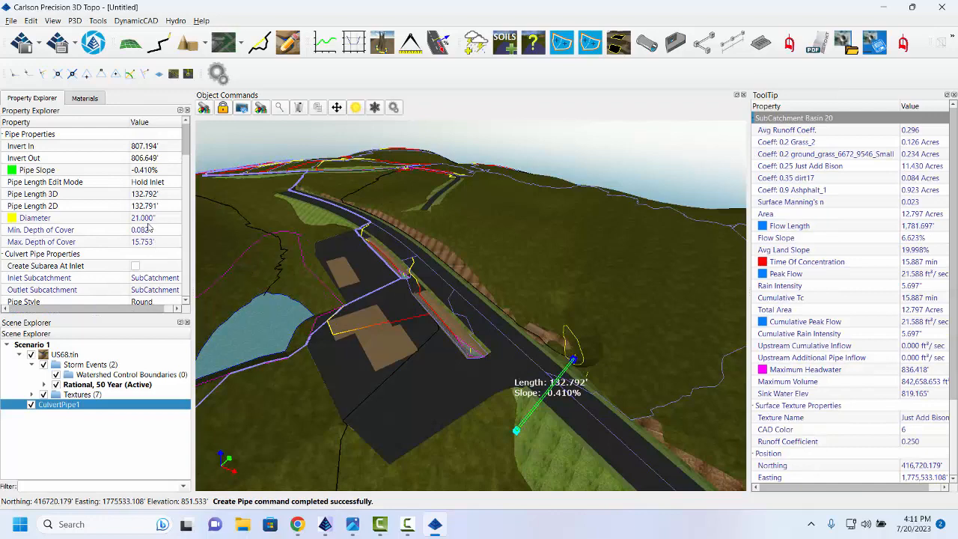
- Switch to Carlson Civil and examine the new culvert pipe and its labels in the US68.dwg contour drawing
scroll(561, 408, "up", 3)
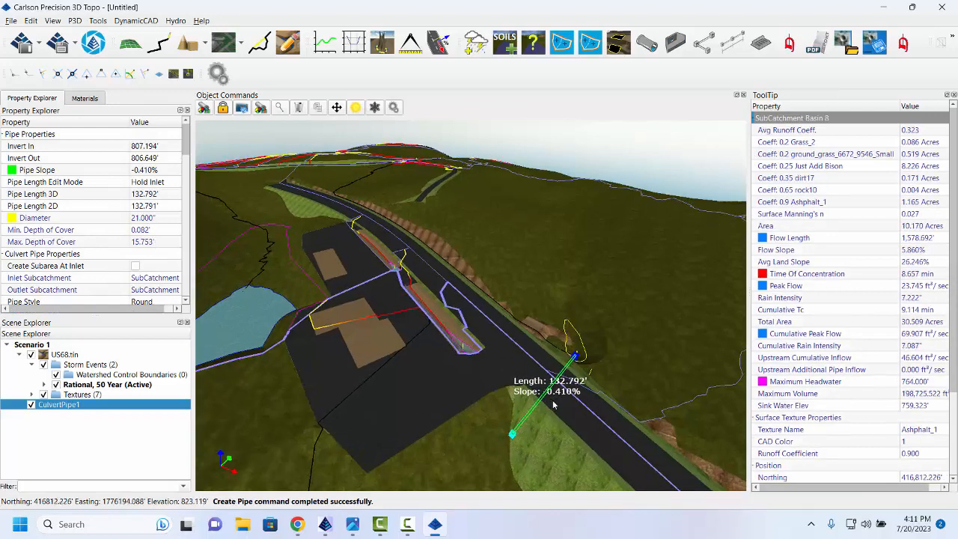
left_click(325, 525)
scroll(554, 313, "up", 6)
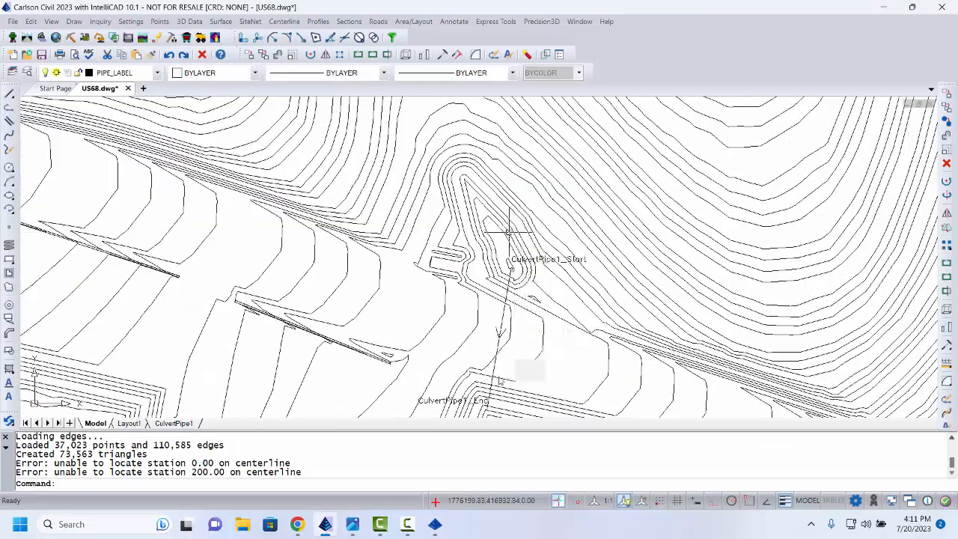
scroll(514, 352, "down", 3)
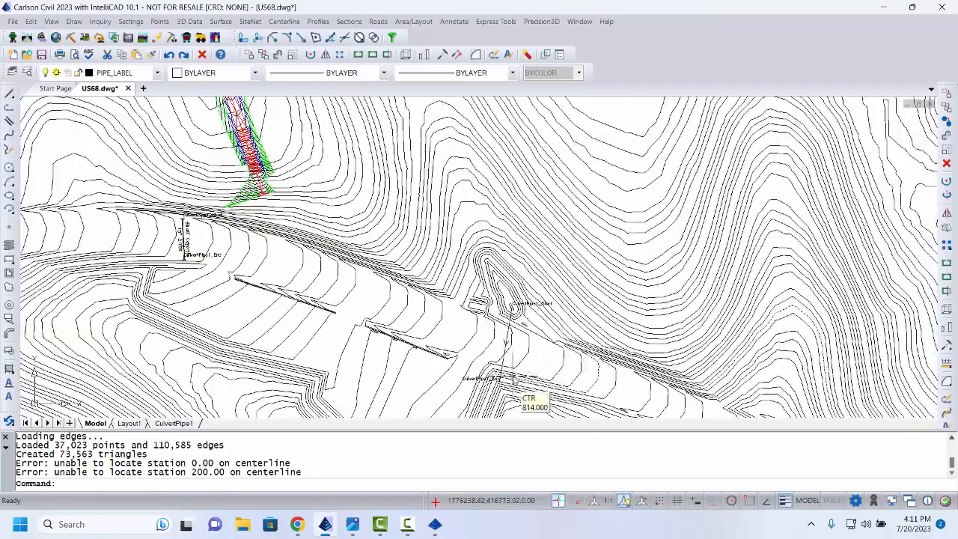
scroll(536, 367, "down", 2)
middle_click_drag(539, 352, 535, 349)
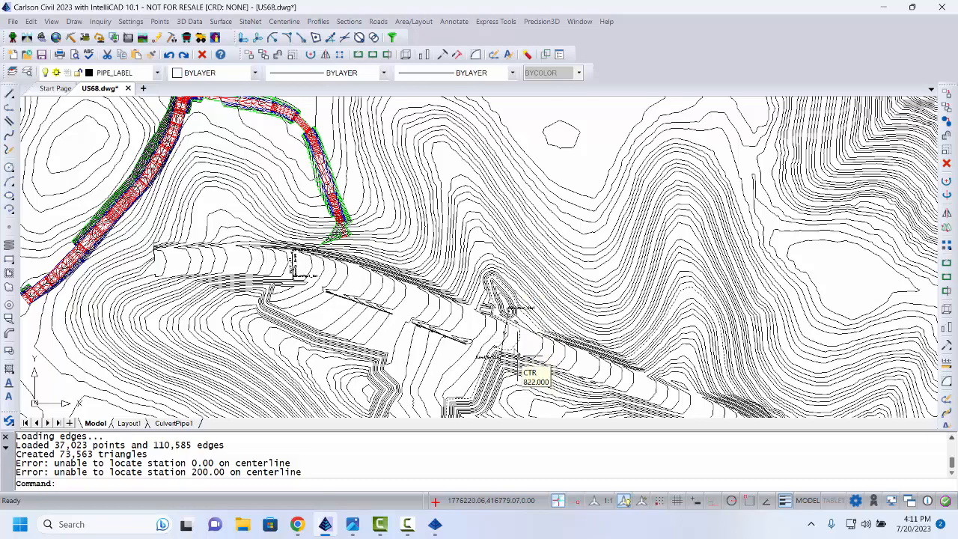
scroll(515, 358, "up", 3)
scroll(457, 316, "down", 2)
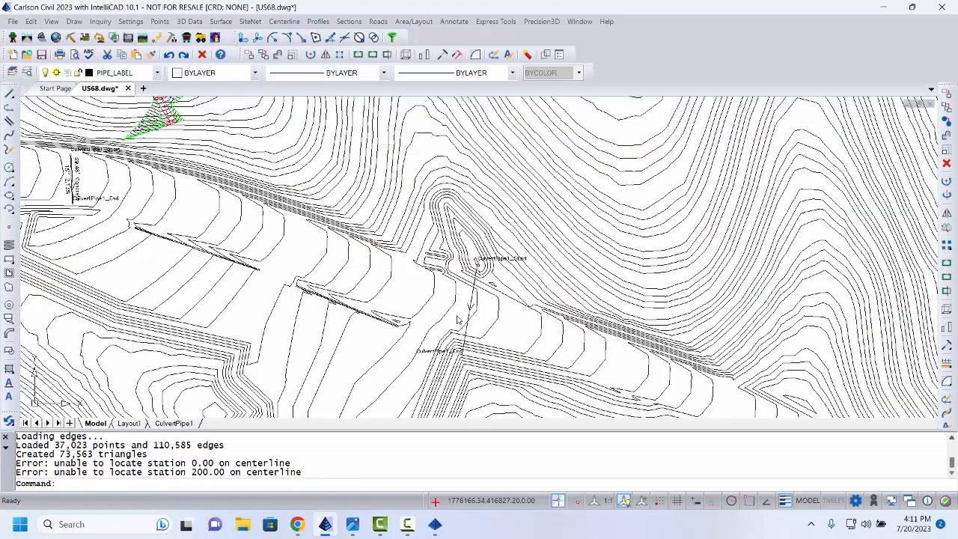
- Switch back to Precision 3D, insert the Old Castle 1221020 headwall on the culvert pipe, and inspect it at the outlet
left_click(435, 525)
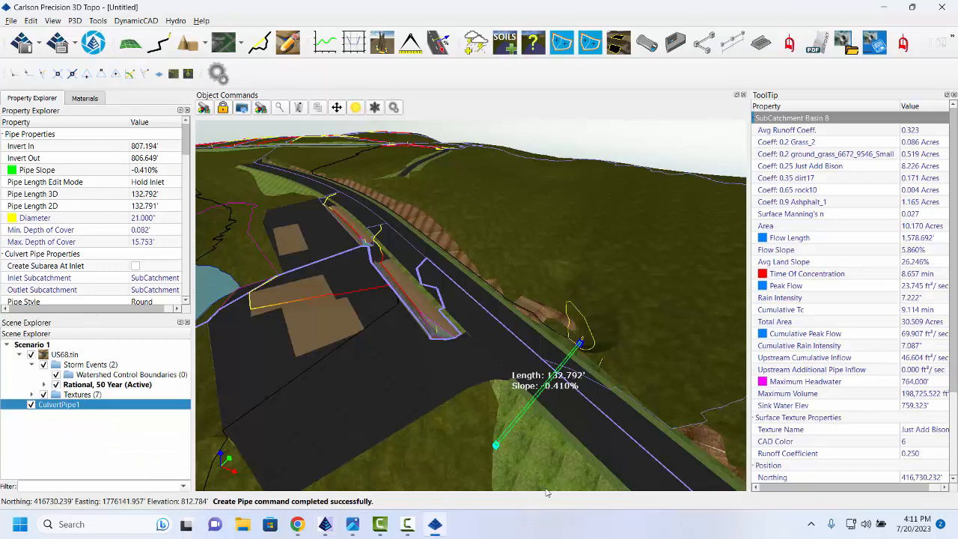
left_click(675, 43)
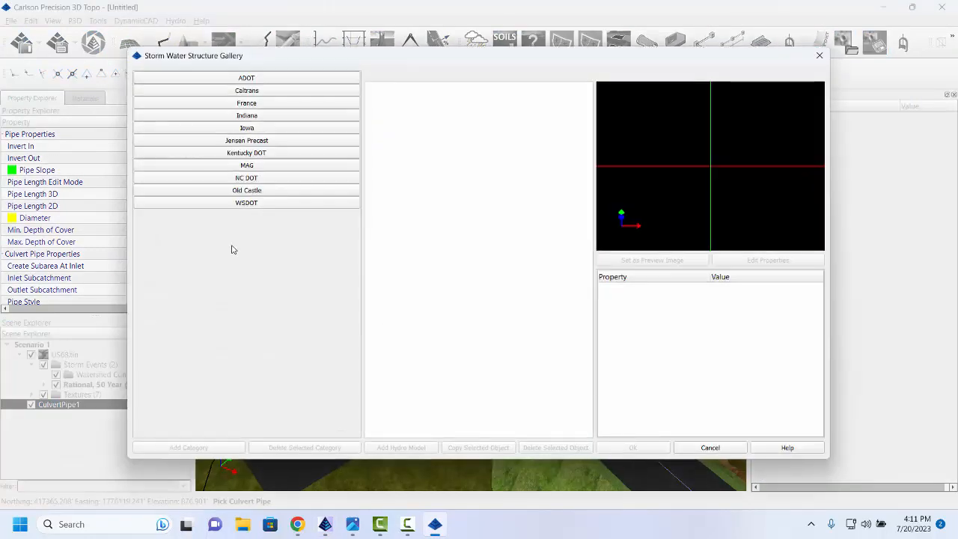
left_click(237, 193)
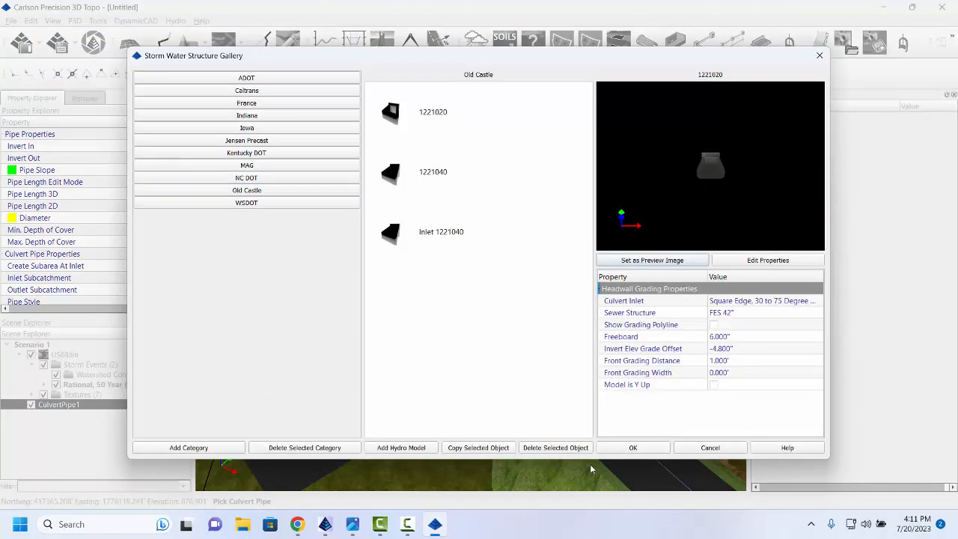
left_click(620, 449)
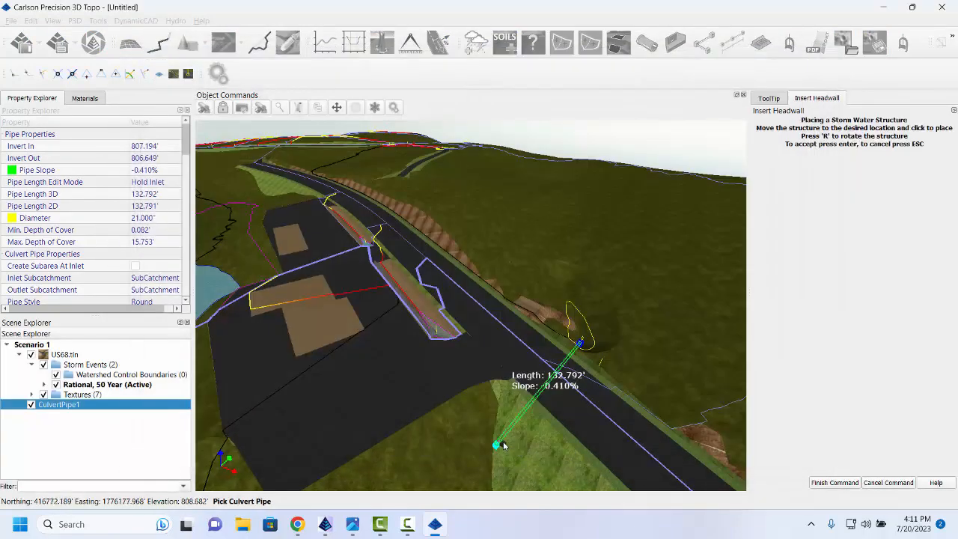
left_click(501, 438)
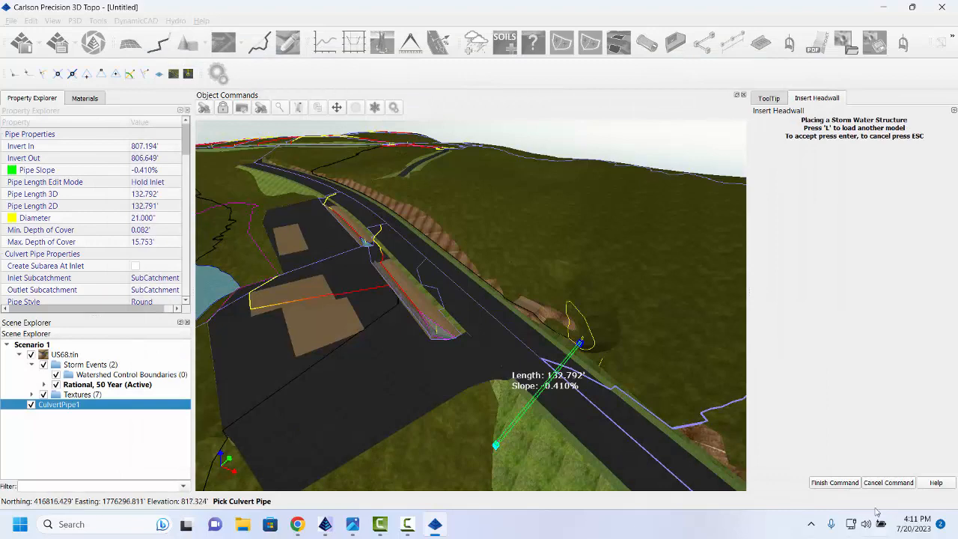
left_click(839, 483)
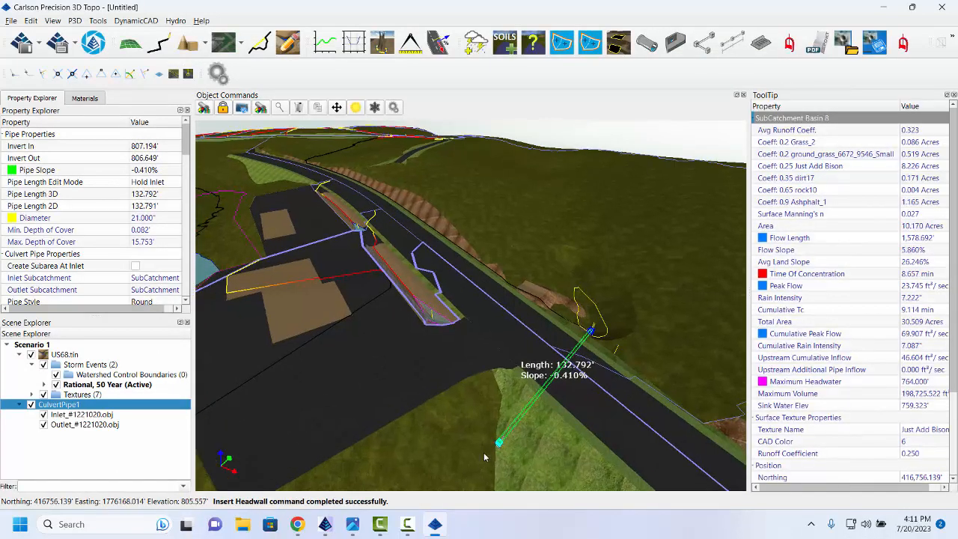
scroll(540, 417, "up", 4)
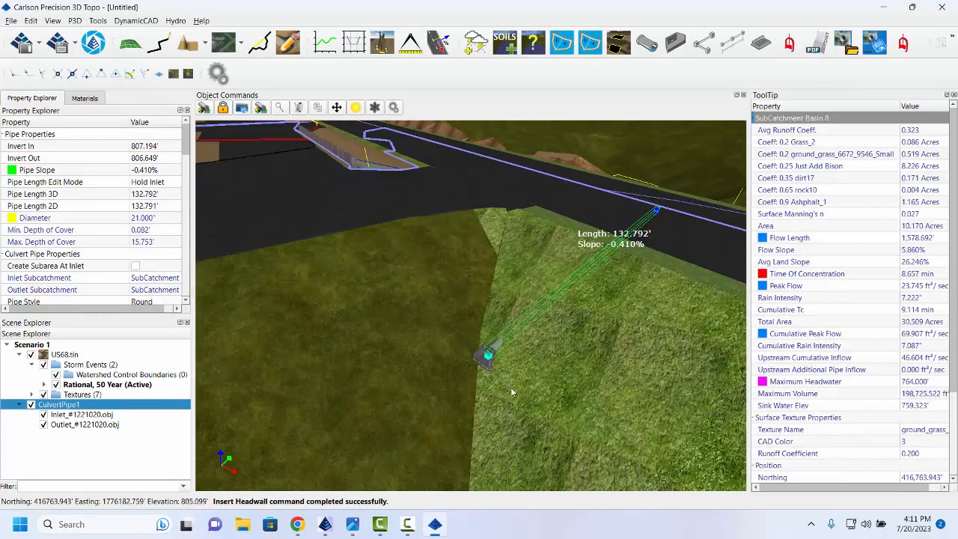
middle_click_drag(503, 389, 522, 402)
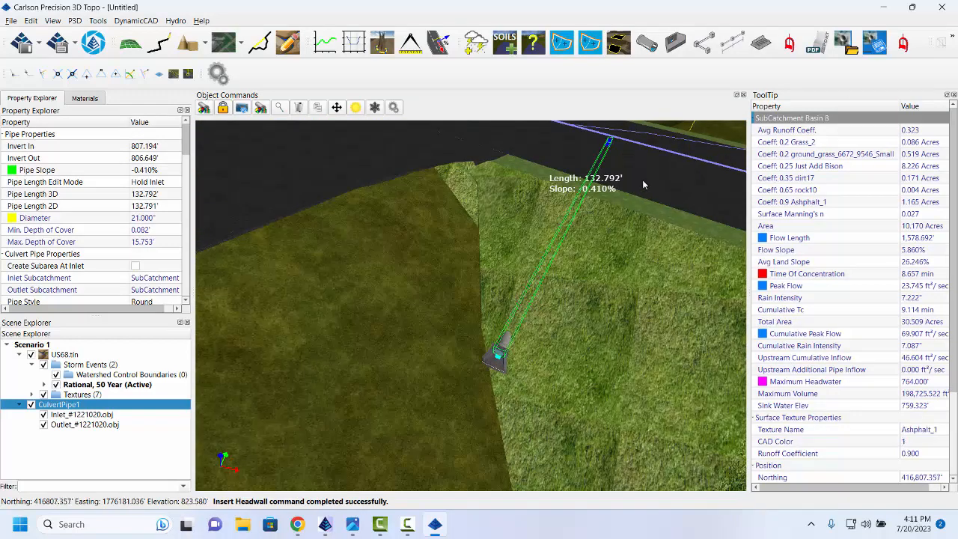
- Switch to Carlson Civil, query the new culvert polyline's length with Polyline Info, and return to Precision 3D
left_click(325, 525)
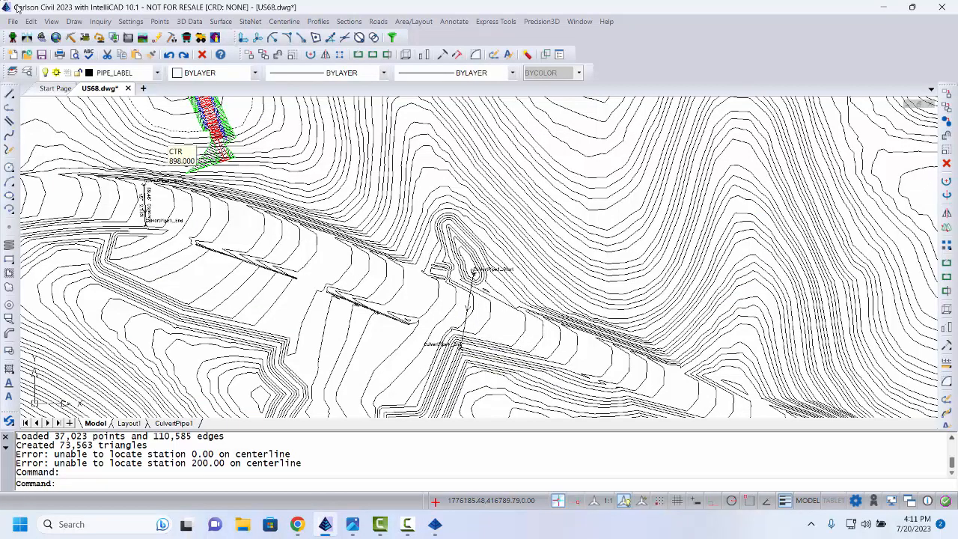
left_click(101, 21)
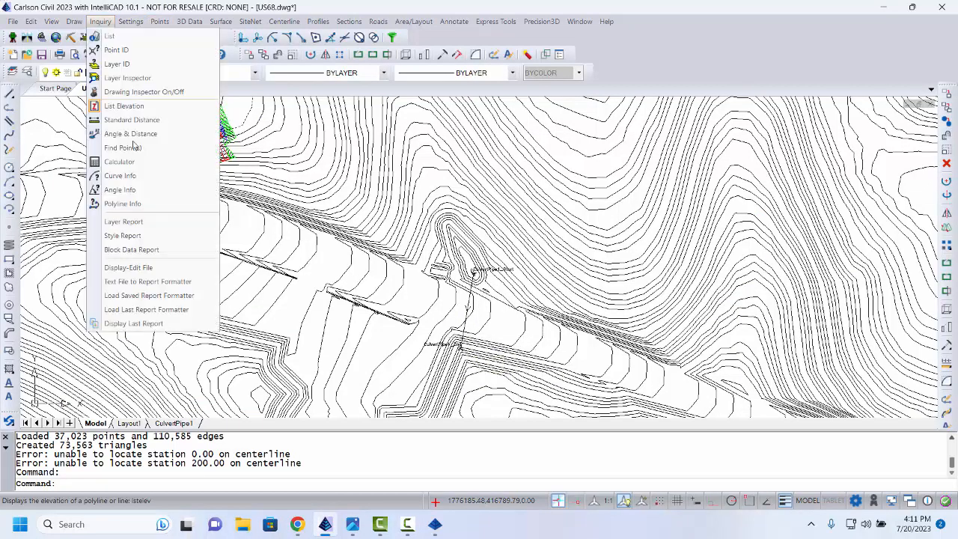
left_click(120, 203)
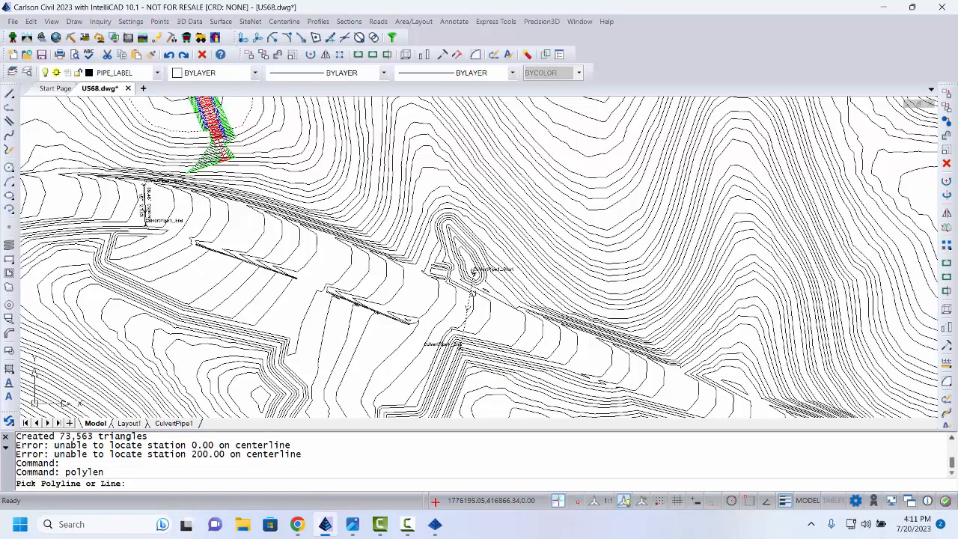
left_click(467, 303)
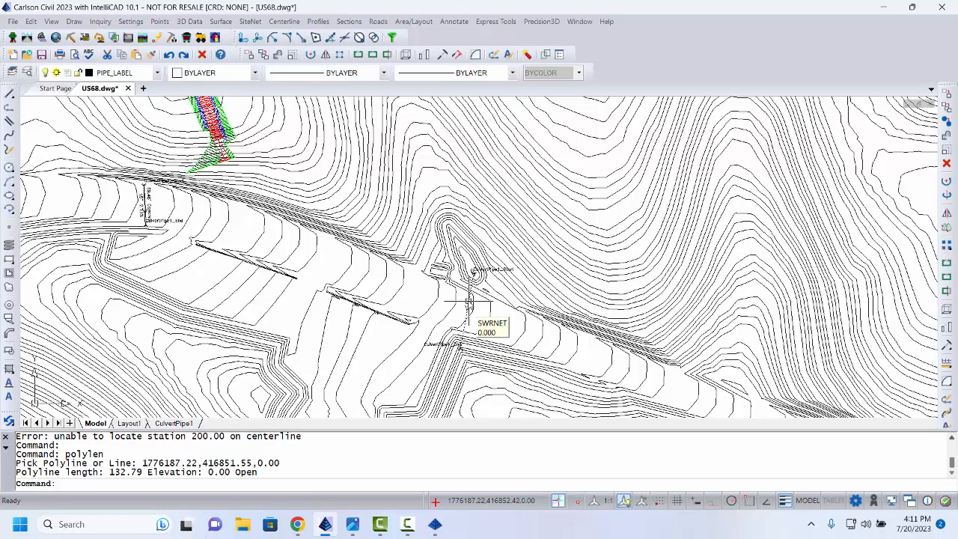
left_click(101, 21)
left_click(132, 204)
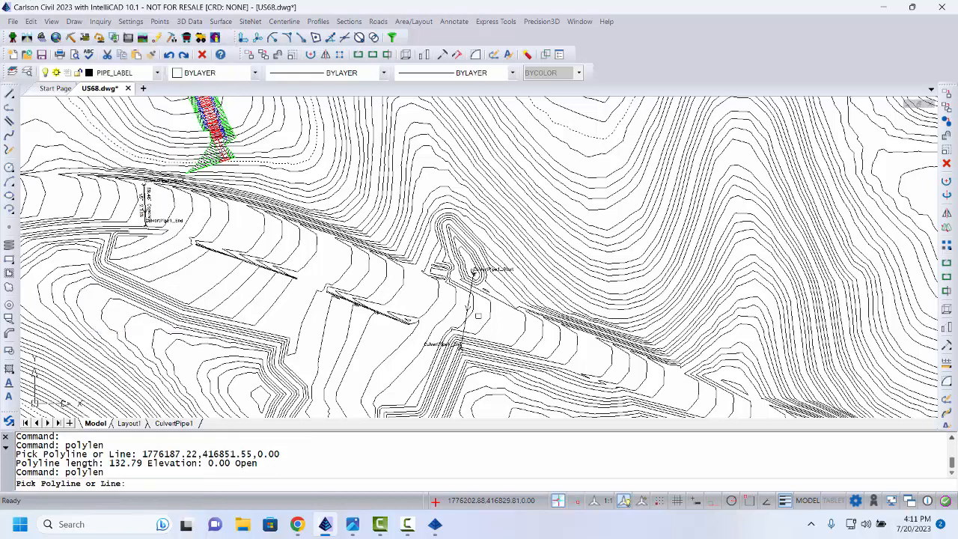
left_click(468, 301)
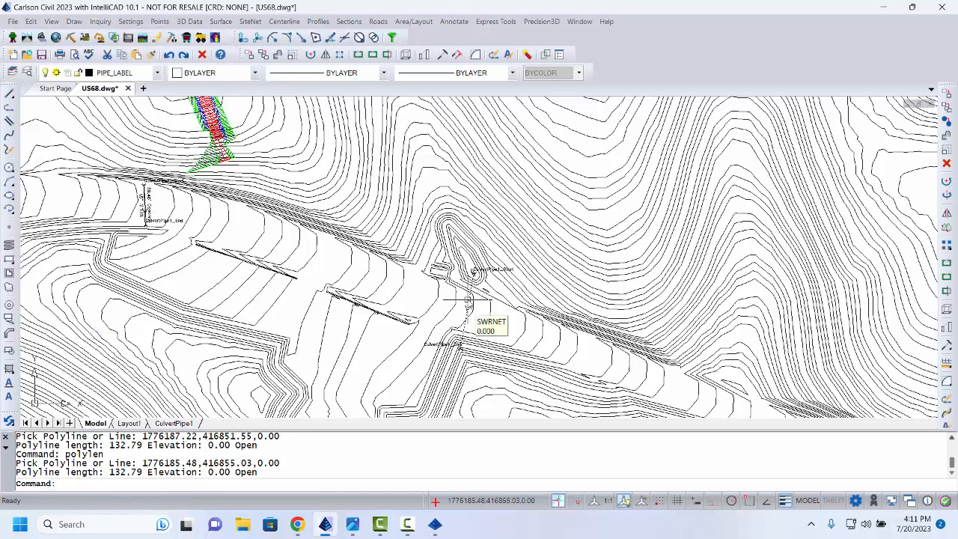
left_click(884, 7)
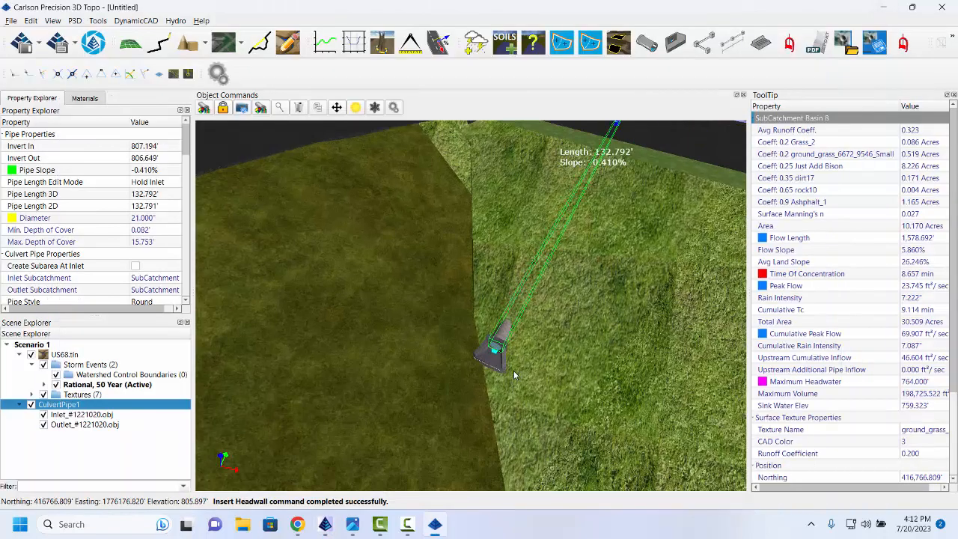
- Select the outlet headwall of the culvert pipe and run Auto Design Headwall on it to refit it to the embankment
middle_click_drag(513, 371, 498, 280)
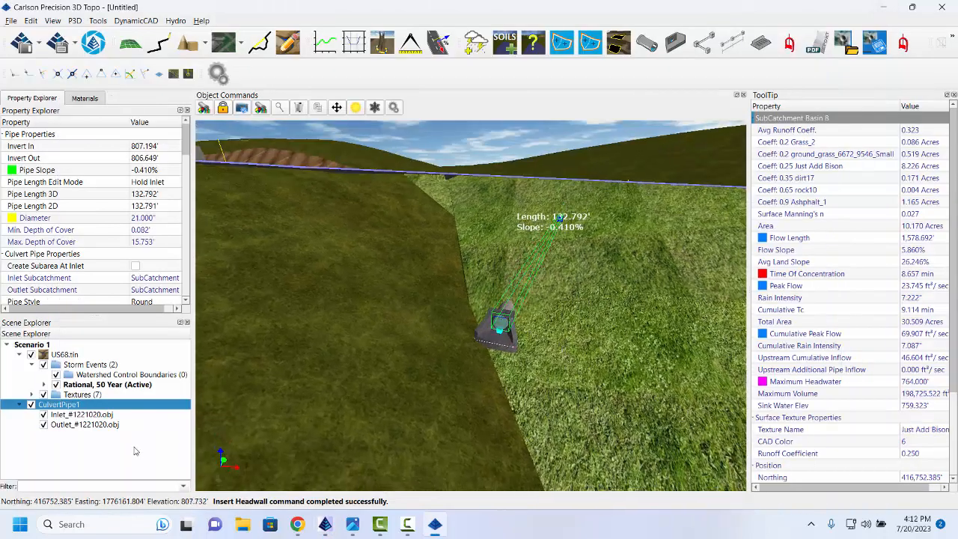
left_click(68, 424)
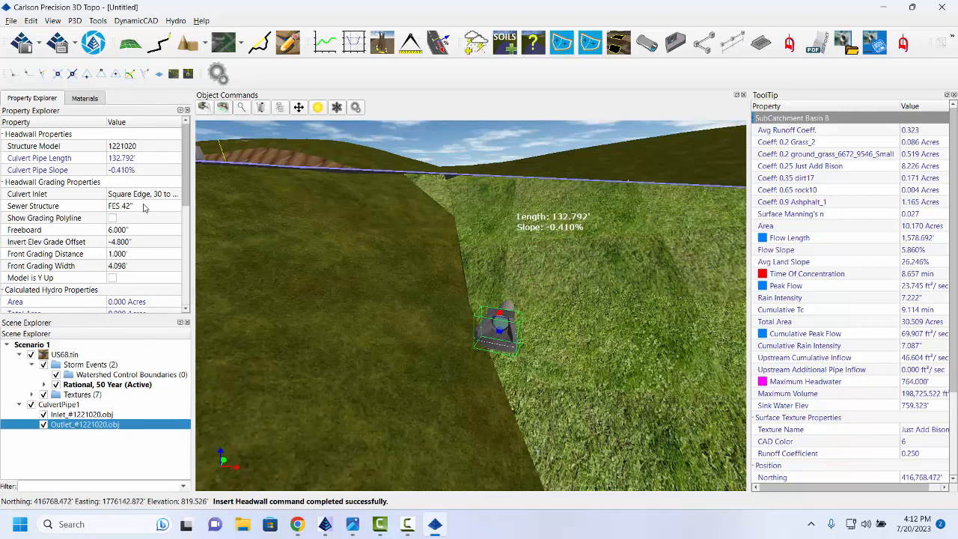
left_click(204, 107)
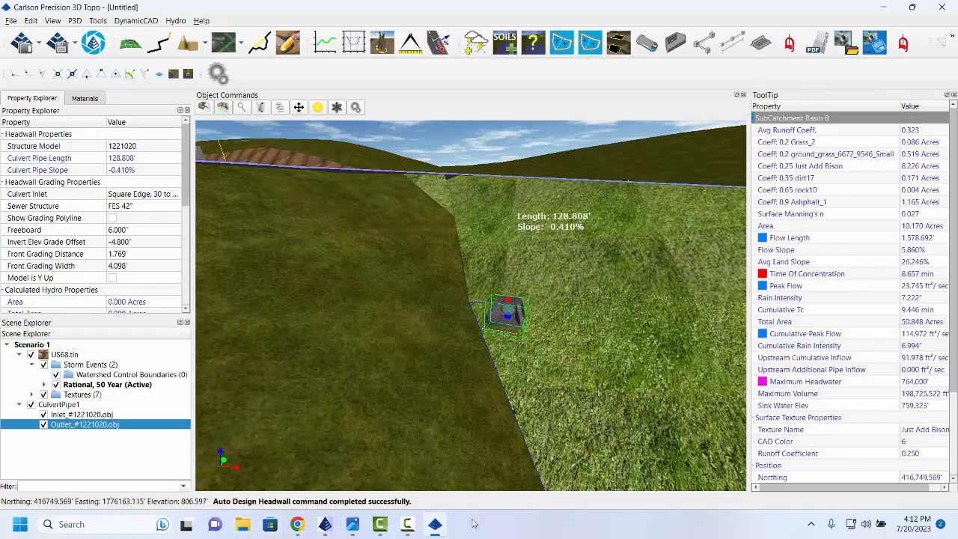
- Switch to Carlson Civil and examine the updated outlet end of the culvert and the surrounding contours in the US68.dwg drawing
left_click(326, 530)
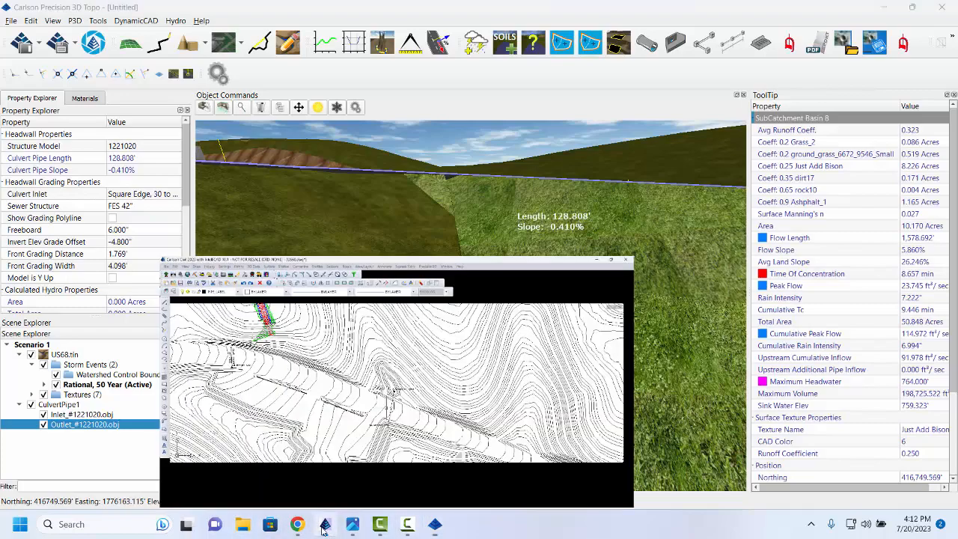
scroll(476, 361, "up", 4)
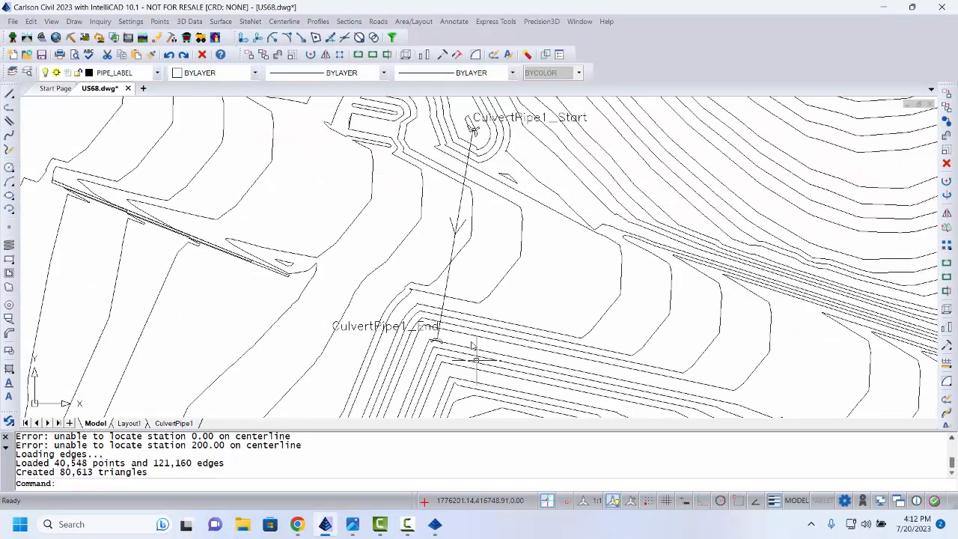
scroll(458, 342, "up", 2)
left_click(518, 368)
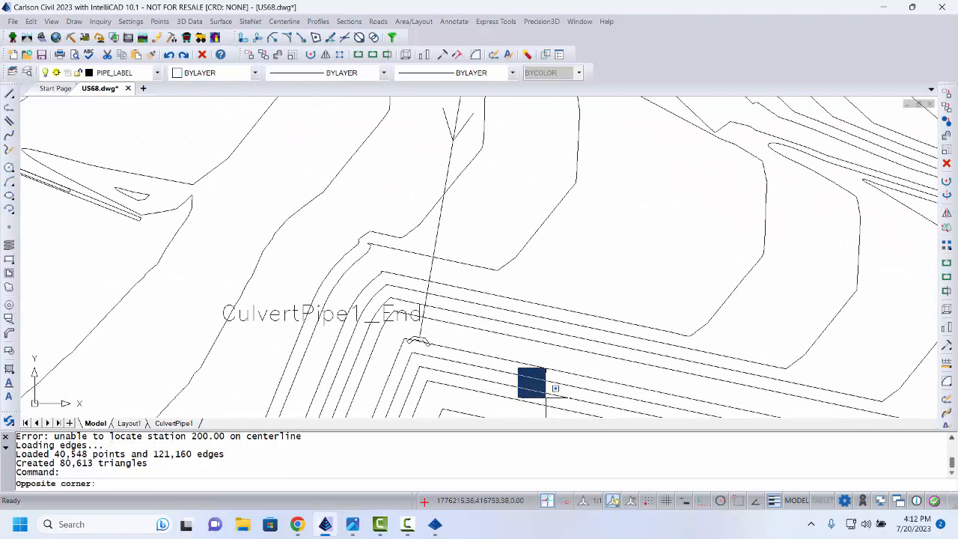
middle_click_drag(545, 398, 520, 414)
scroll(510, 389, "down", 1)
scroll(513, 368, "down", 3)
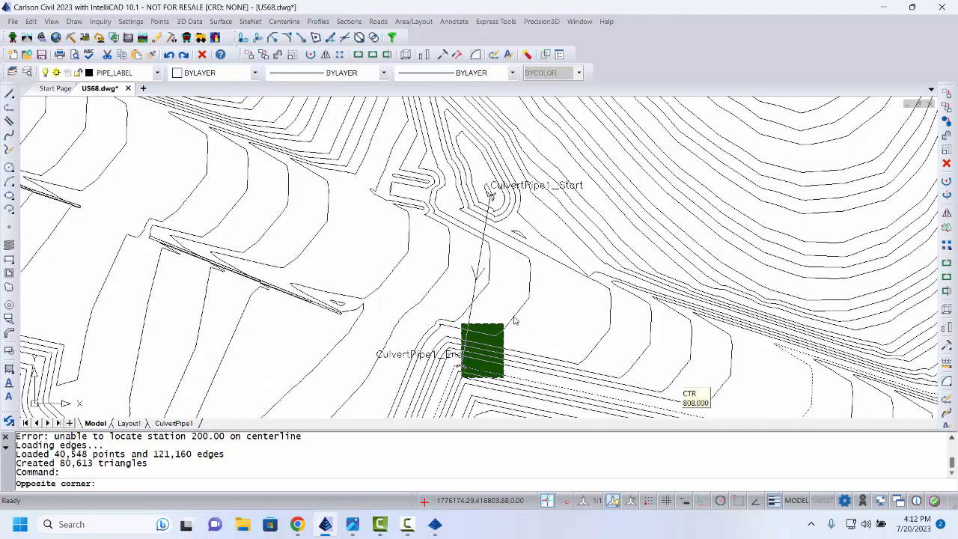
key("Escape")
- Query the length of the updated culvert polyline between its start and end labels with Polyline Info
left_click(101, 21)
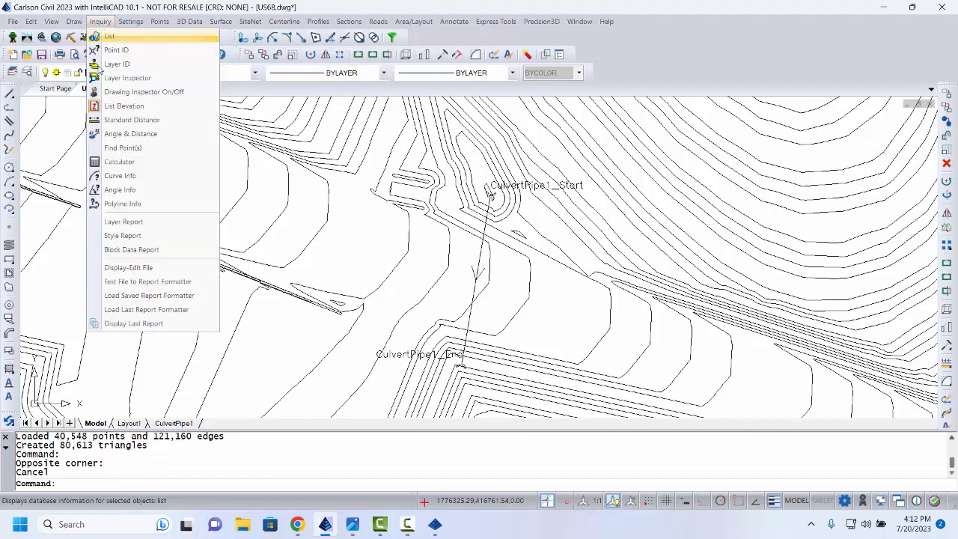
left_click(120, 204)
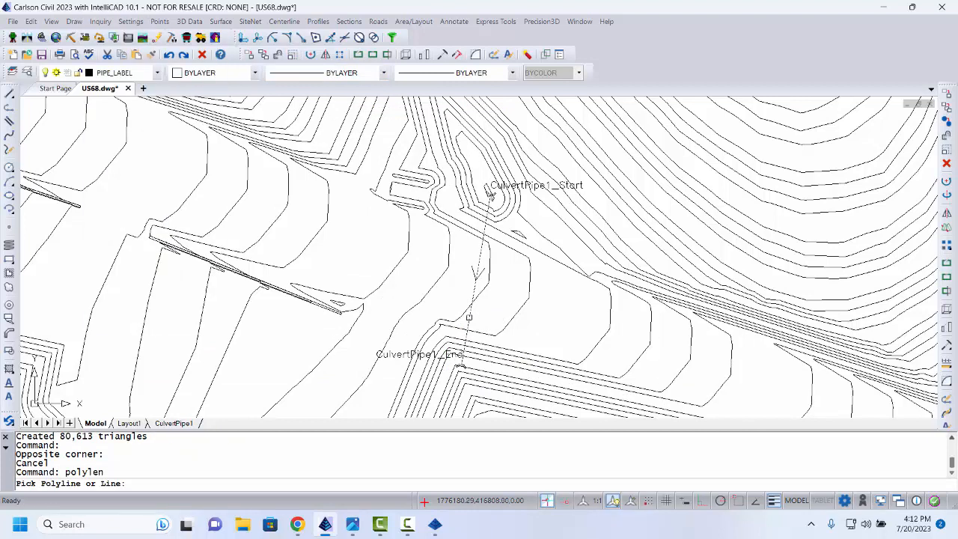
left_click(470, 316)
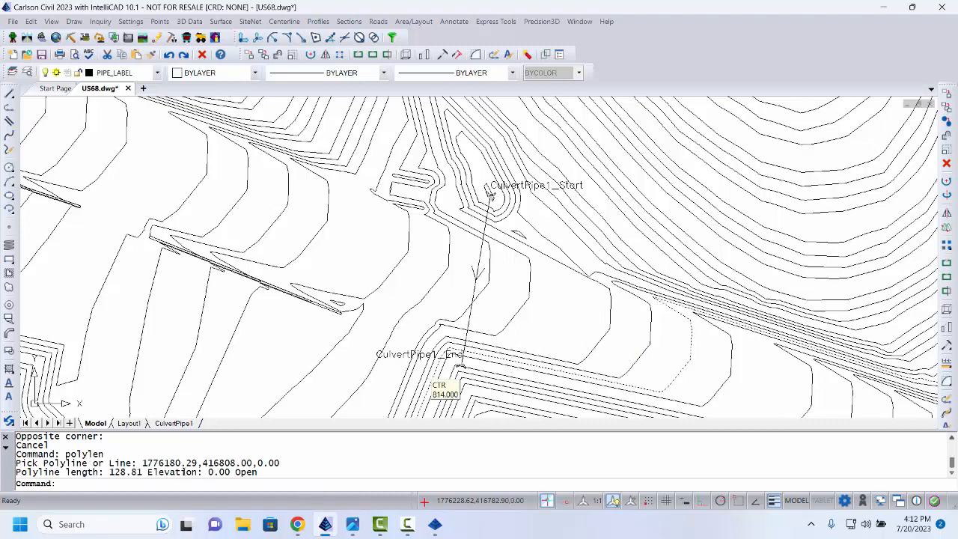